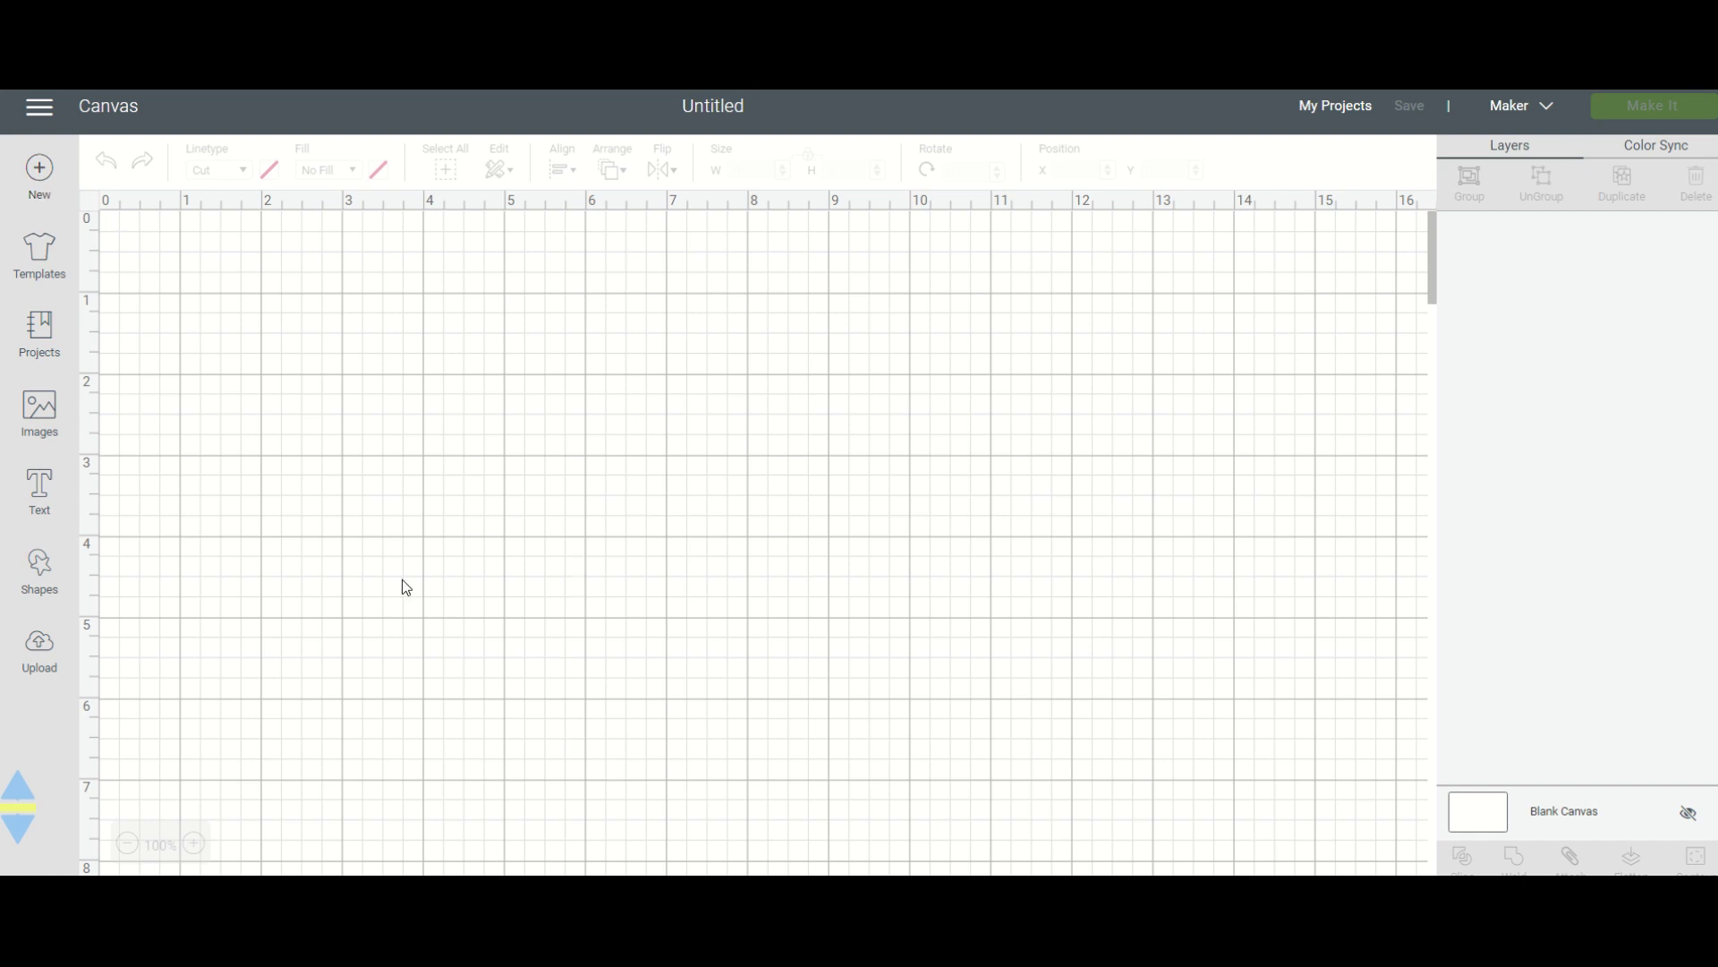
- Add a text layer reading 'DREAM' to the blank canvas
{"action": "left_click", "coordinate": [41, 499]}
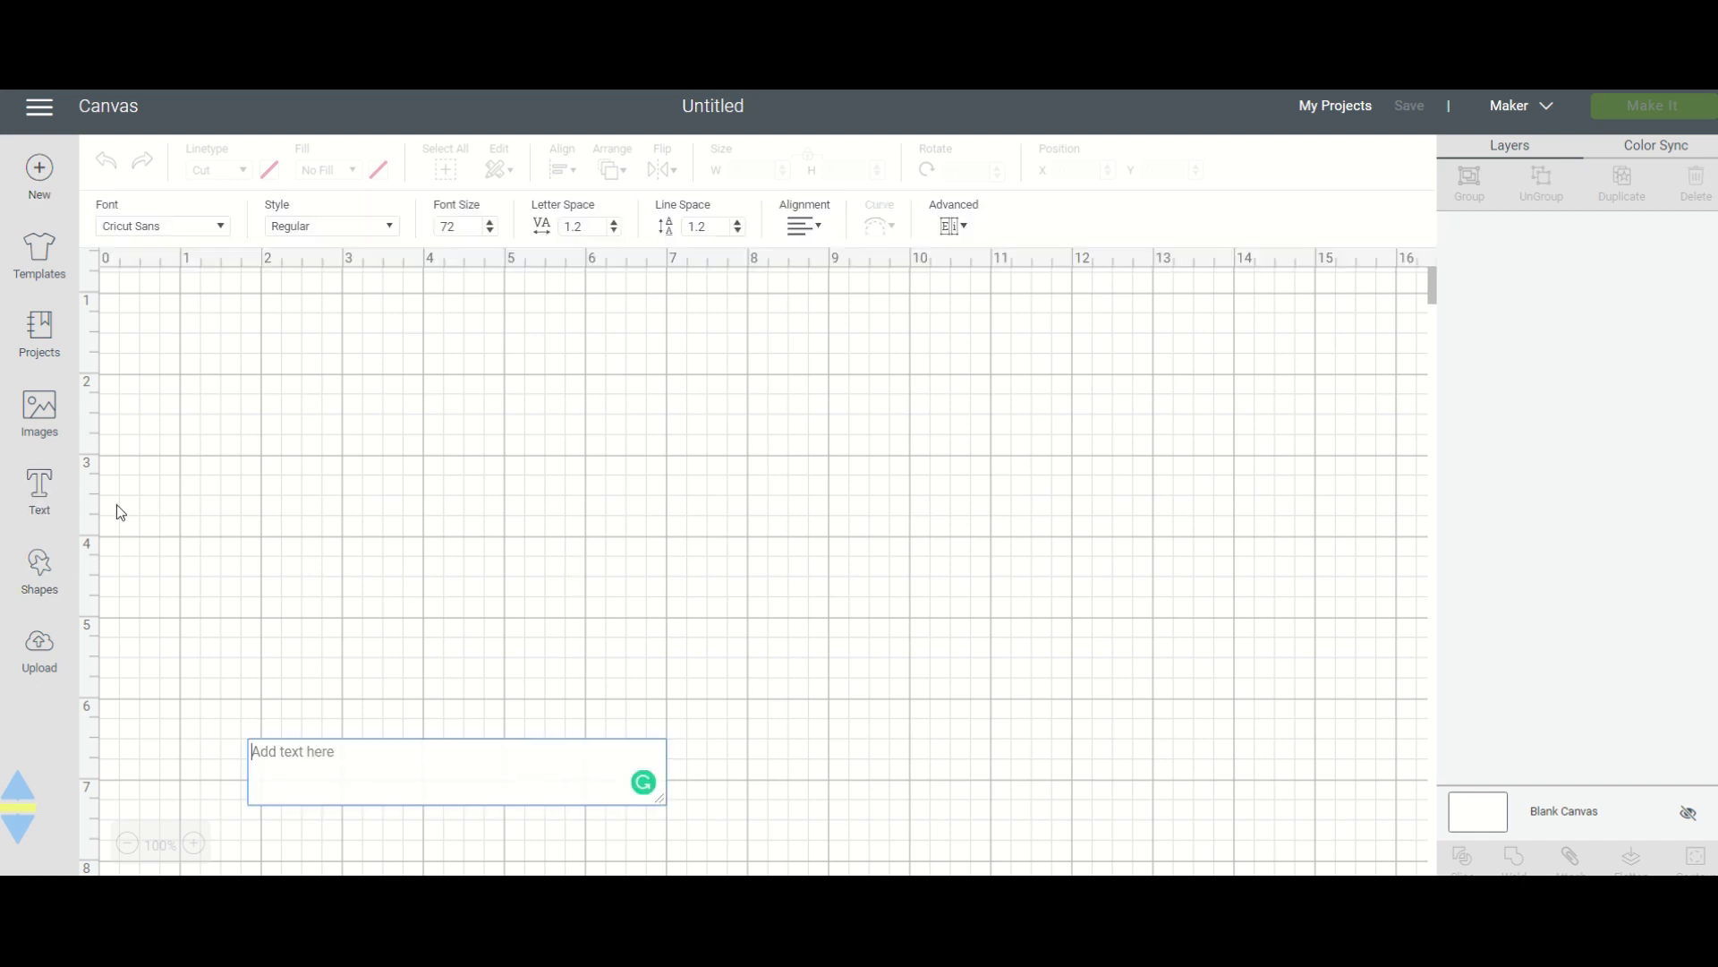
{"action": "type", "text": "DREAM"}
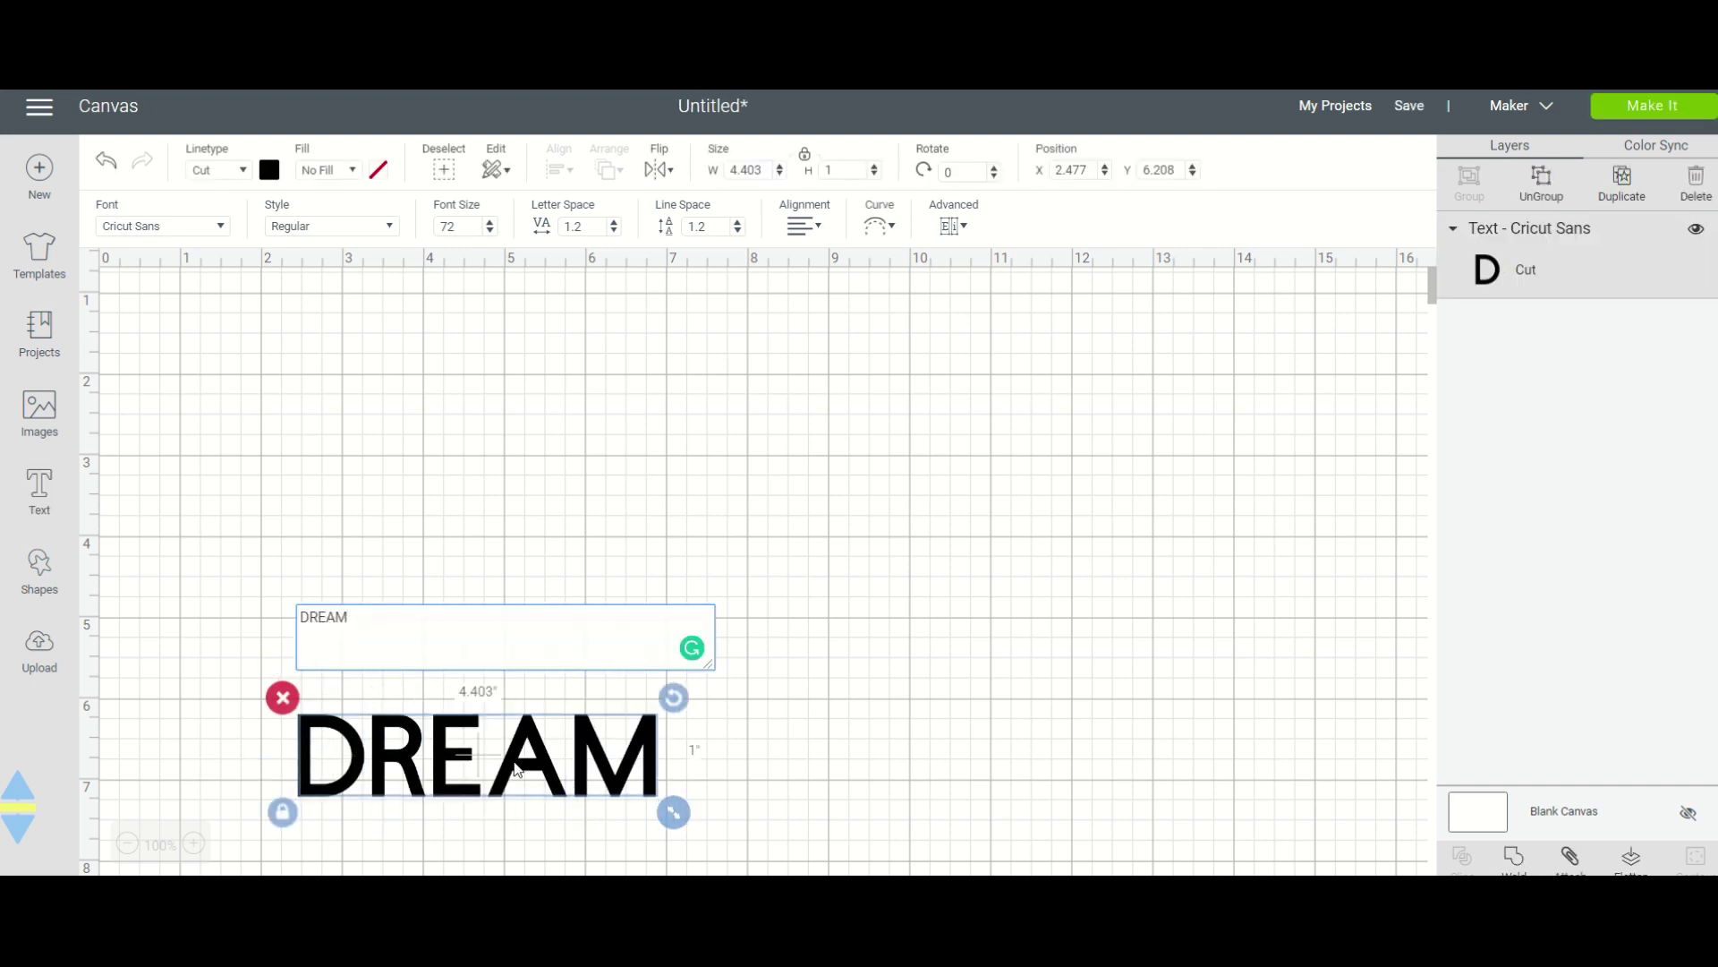
- Switch the DREAM text to the Castellar system font
{"action": "left_click", "coordinate": [215, 229]}
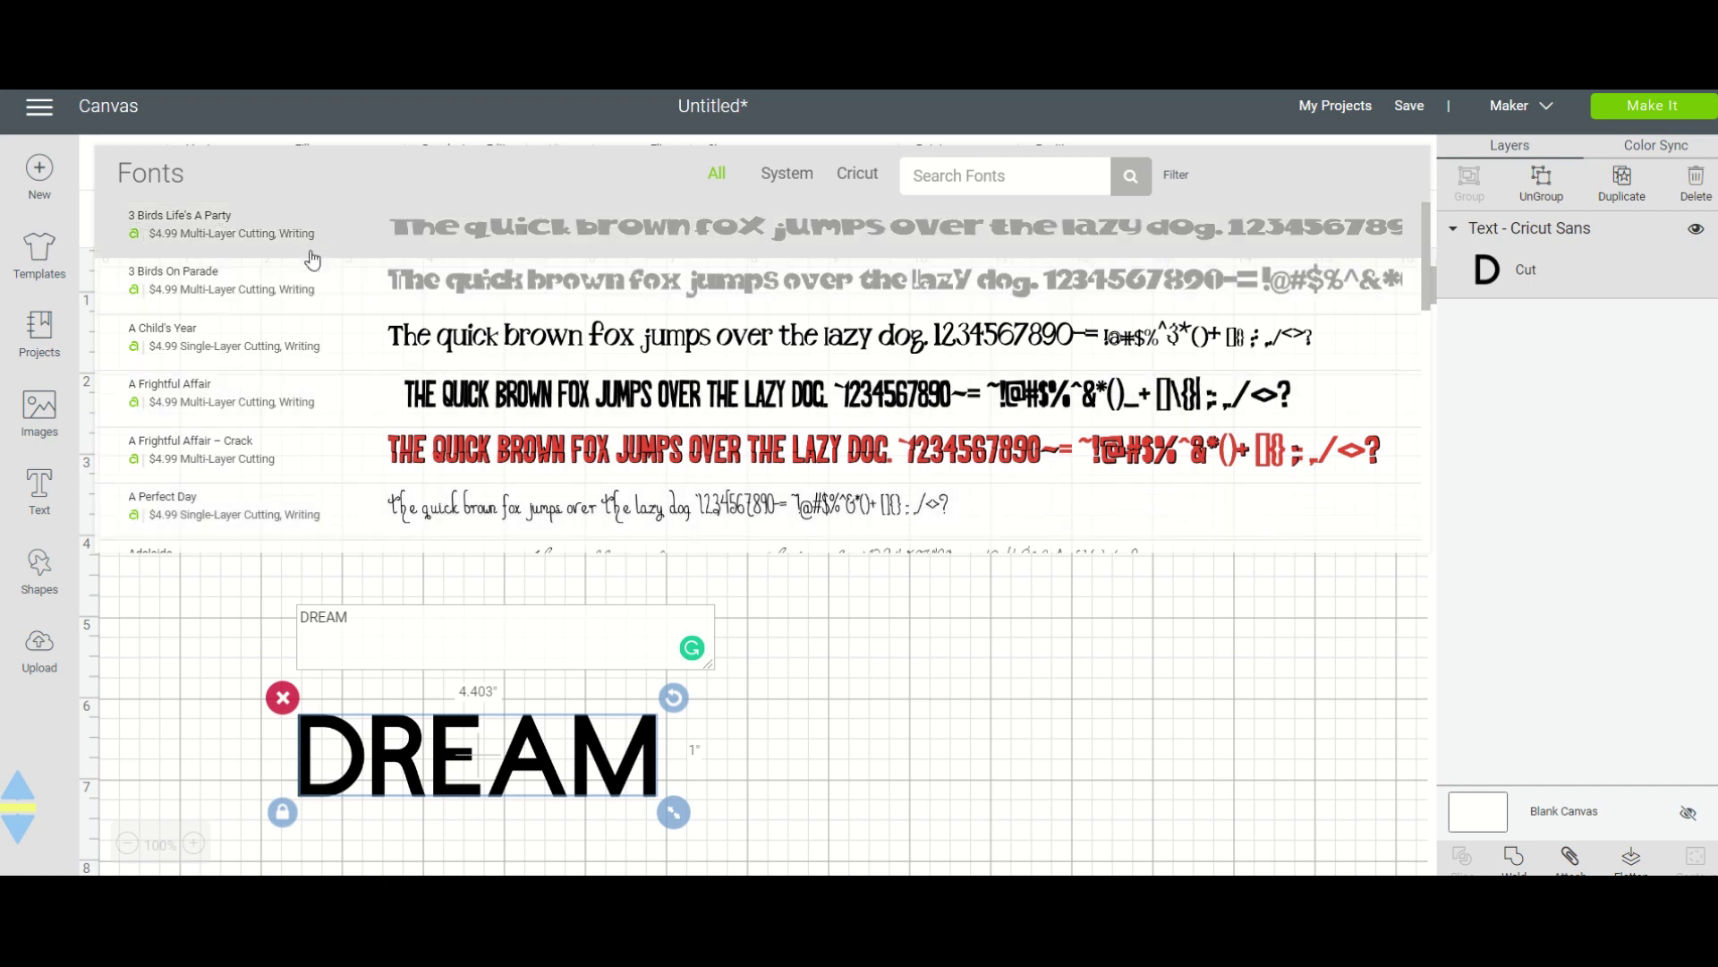
{"action": "left_click", "coordinate": [797, 177]}
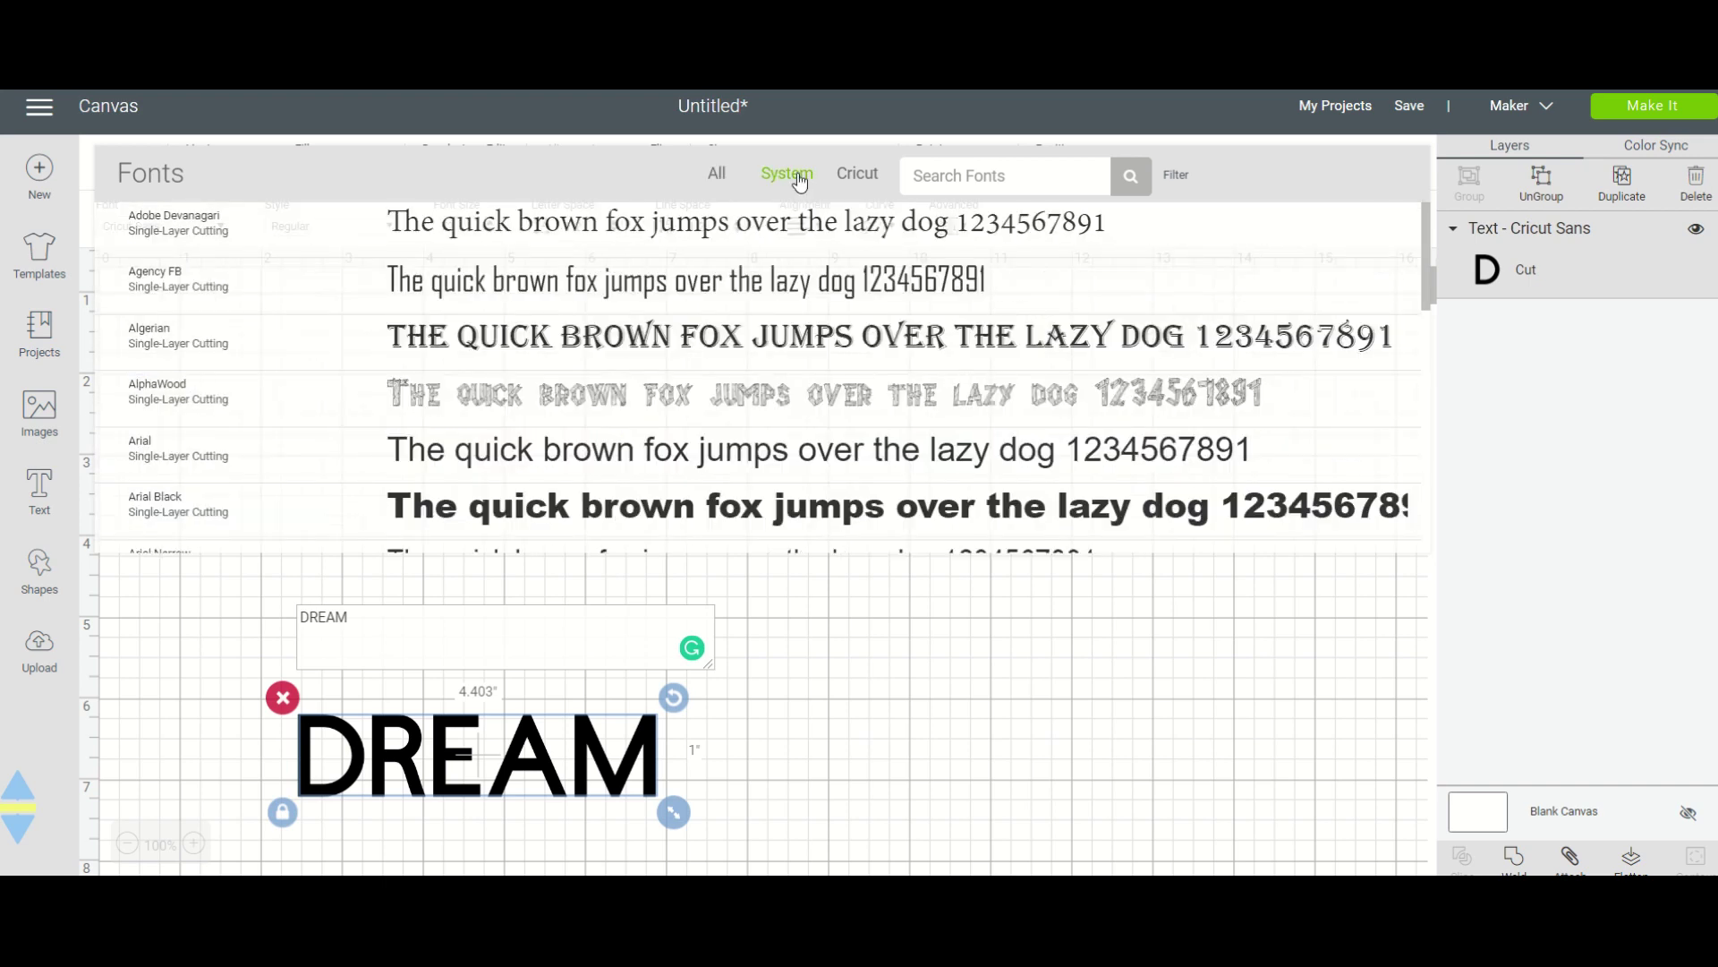
{"action": "scroll", "coordinate": [618, 269], "scroll_direction": "down", "scroll_amount": 10}
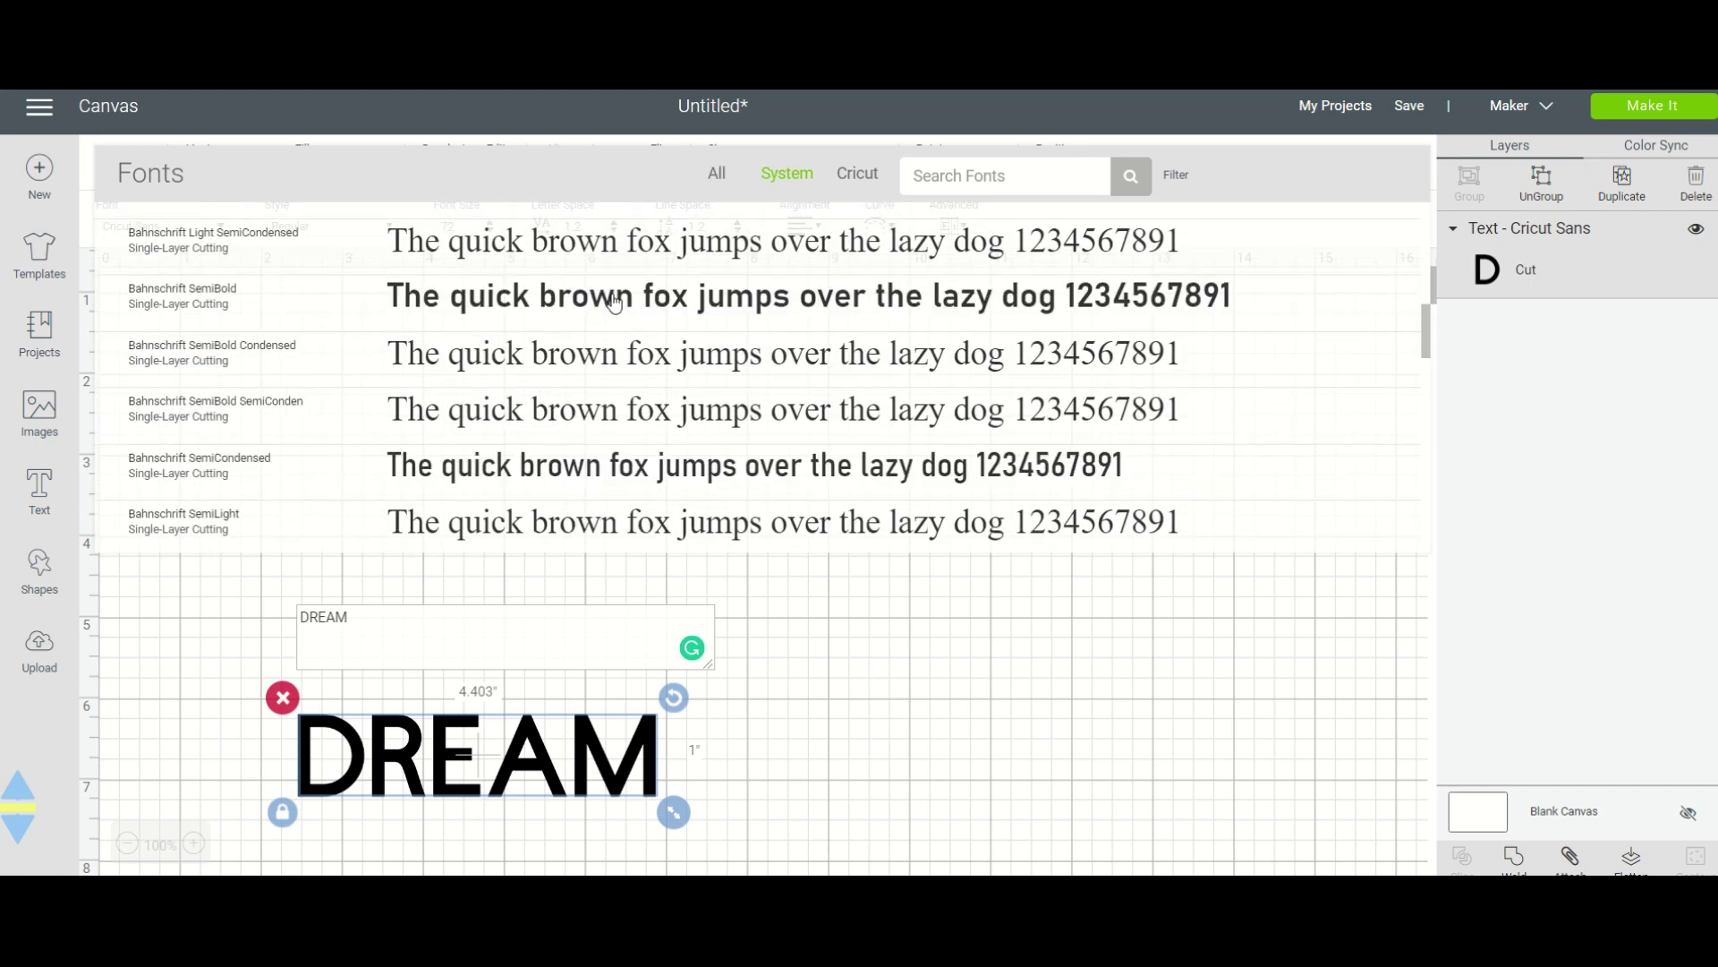
{"action": "scroll", "coordinate": [615, 303], "scroll_direction": "down", "scroll_amount": 5}
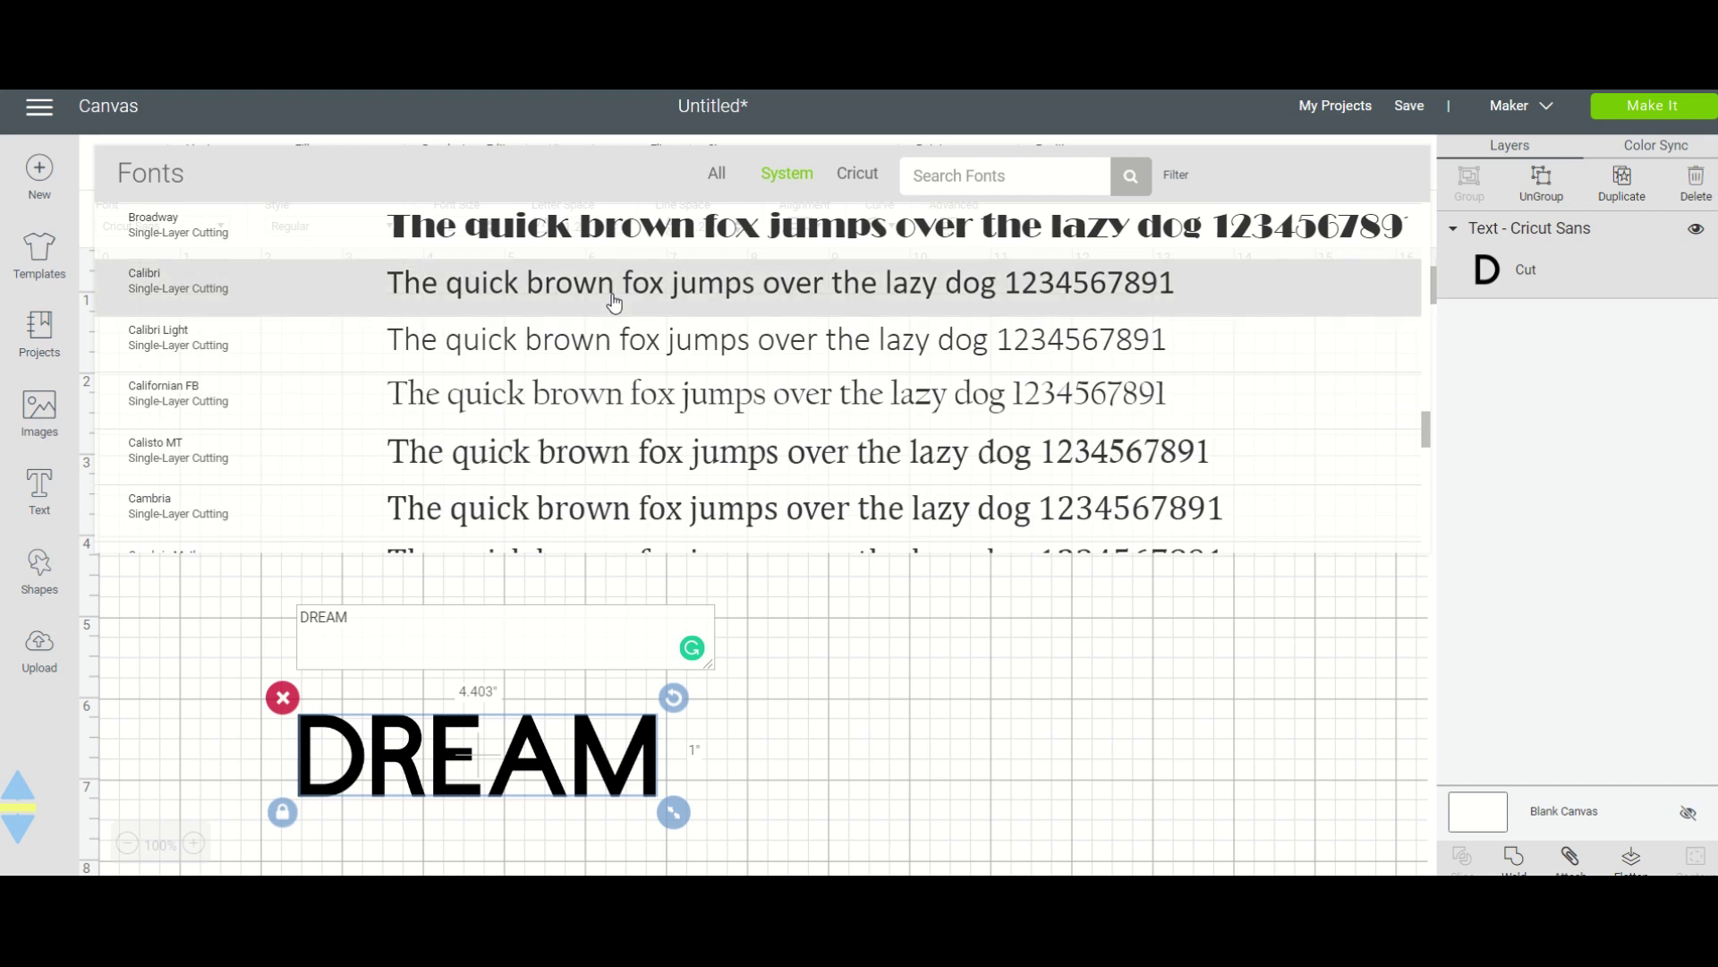
{"action": "scroll", "coordinate": [610, 358], "scroll_direction": "down", "scroll_amount": 6}
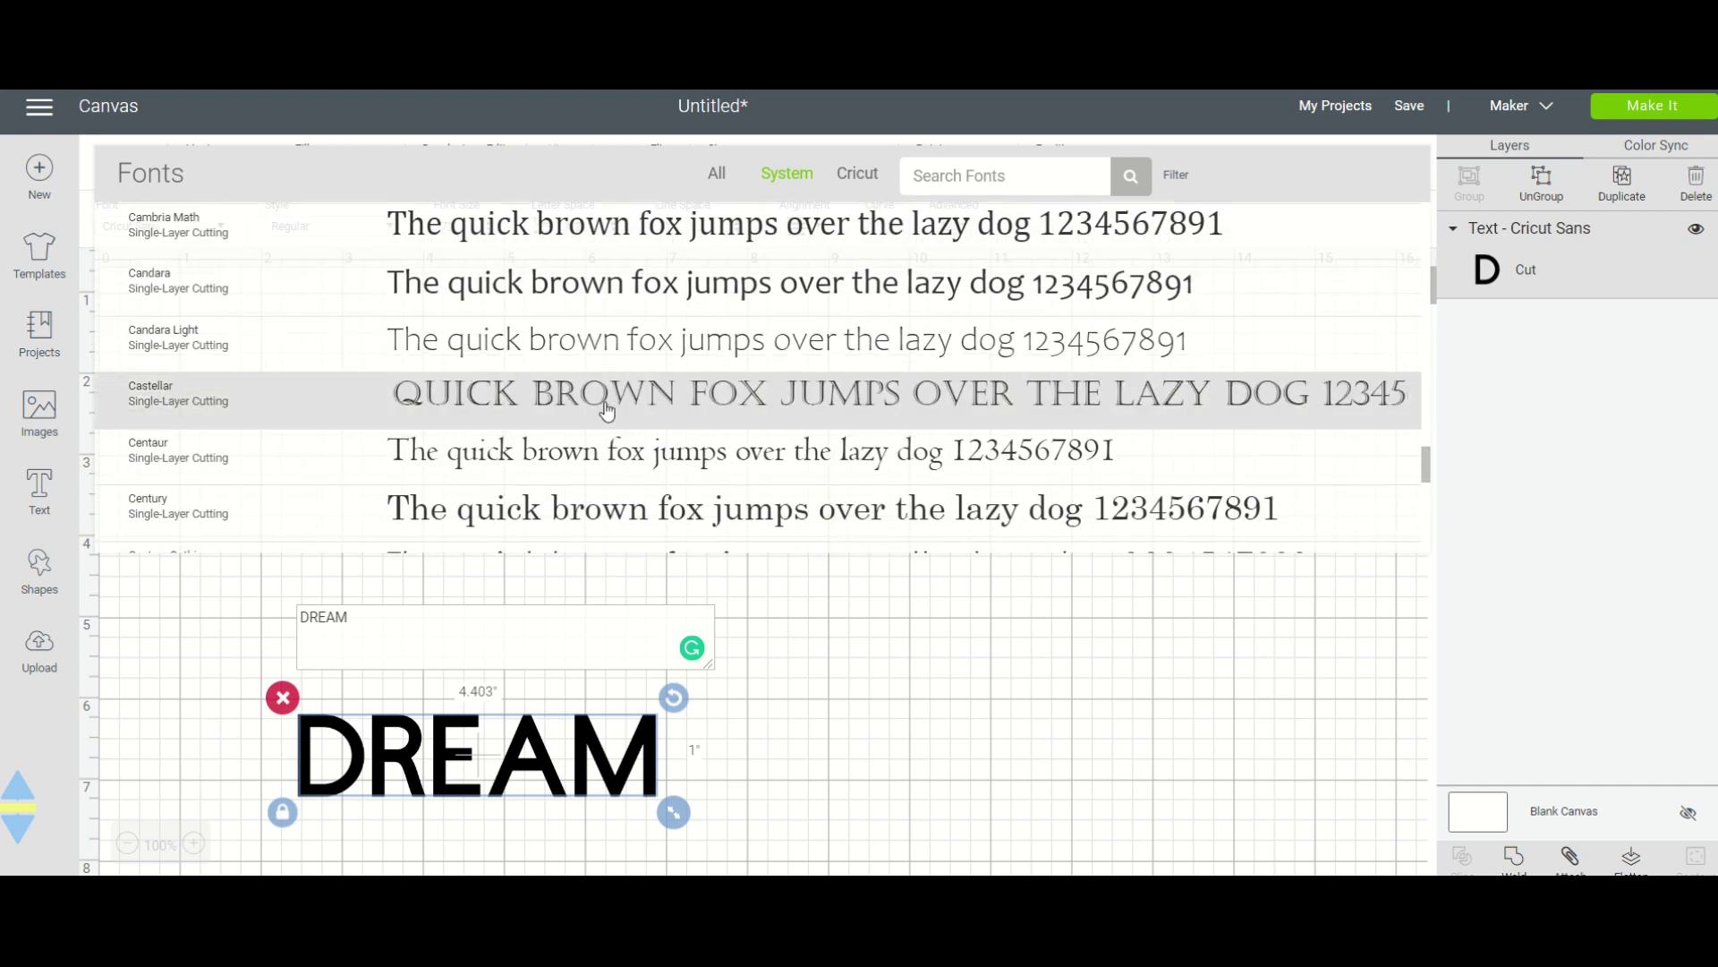
{"action": "left_click", "coordinate": [614, 399]}
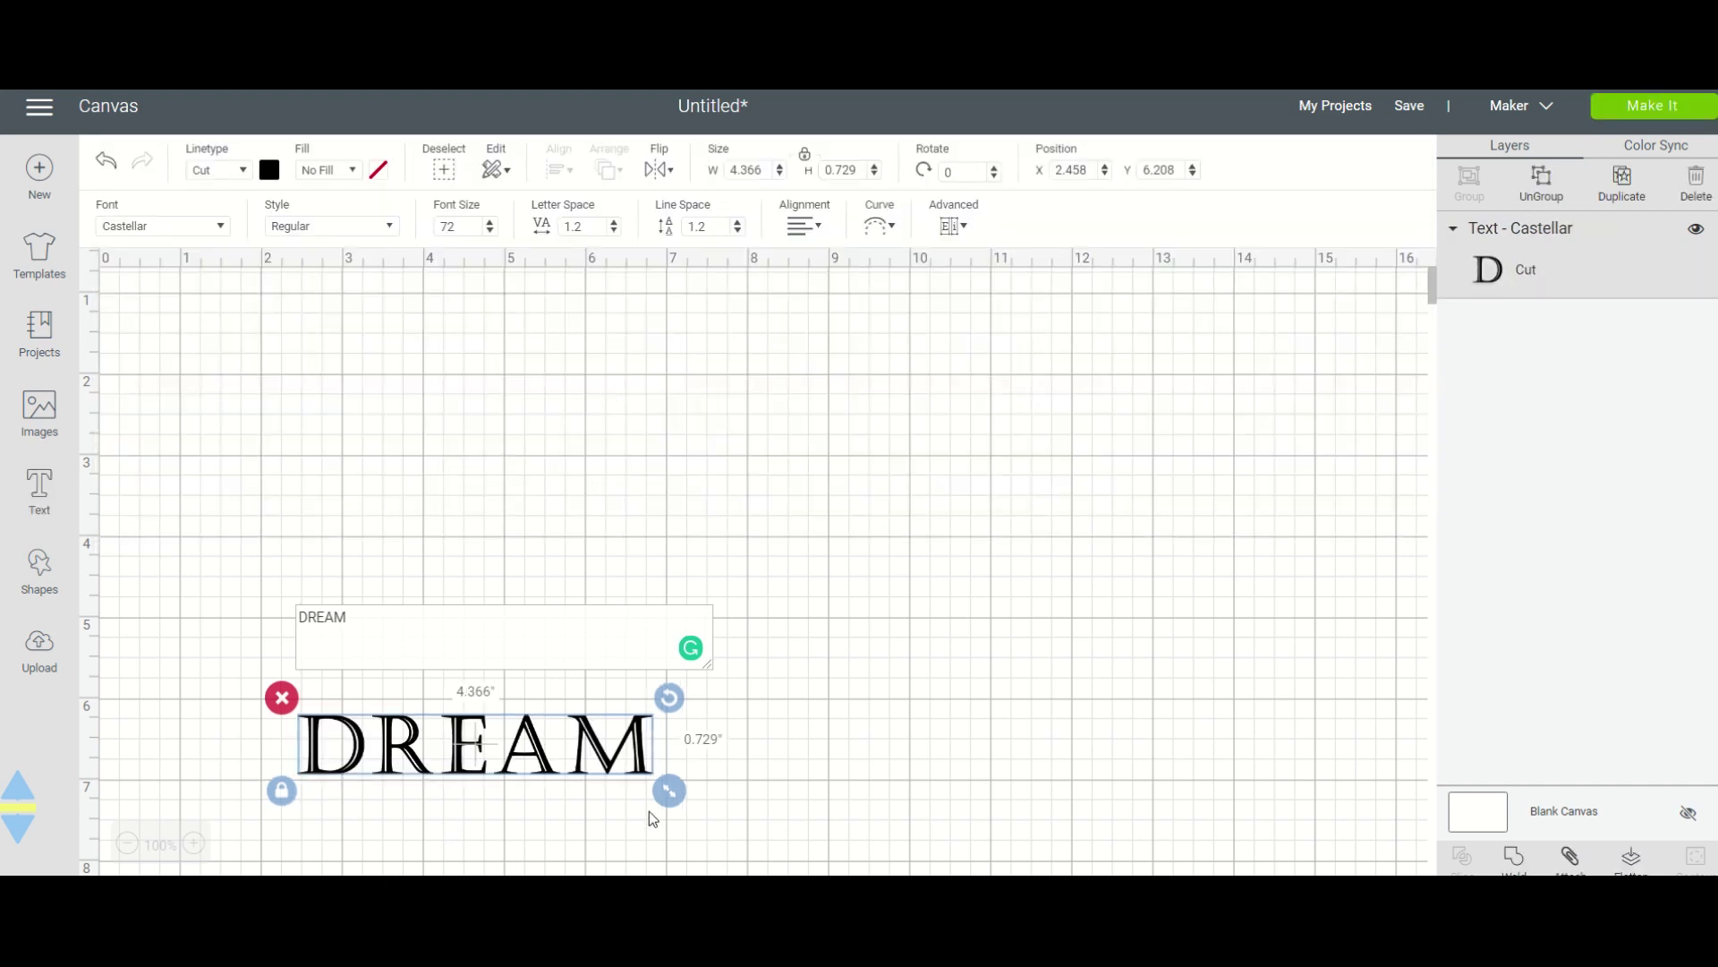
- Shrink DREAM and move it near the canvas's top-left corner
{"action": "left_click_drag", "start_coordinate": [673, 796], "coordinate": [425, 759]}
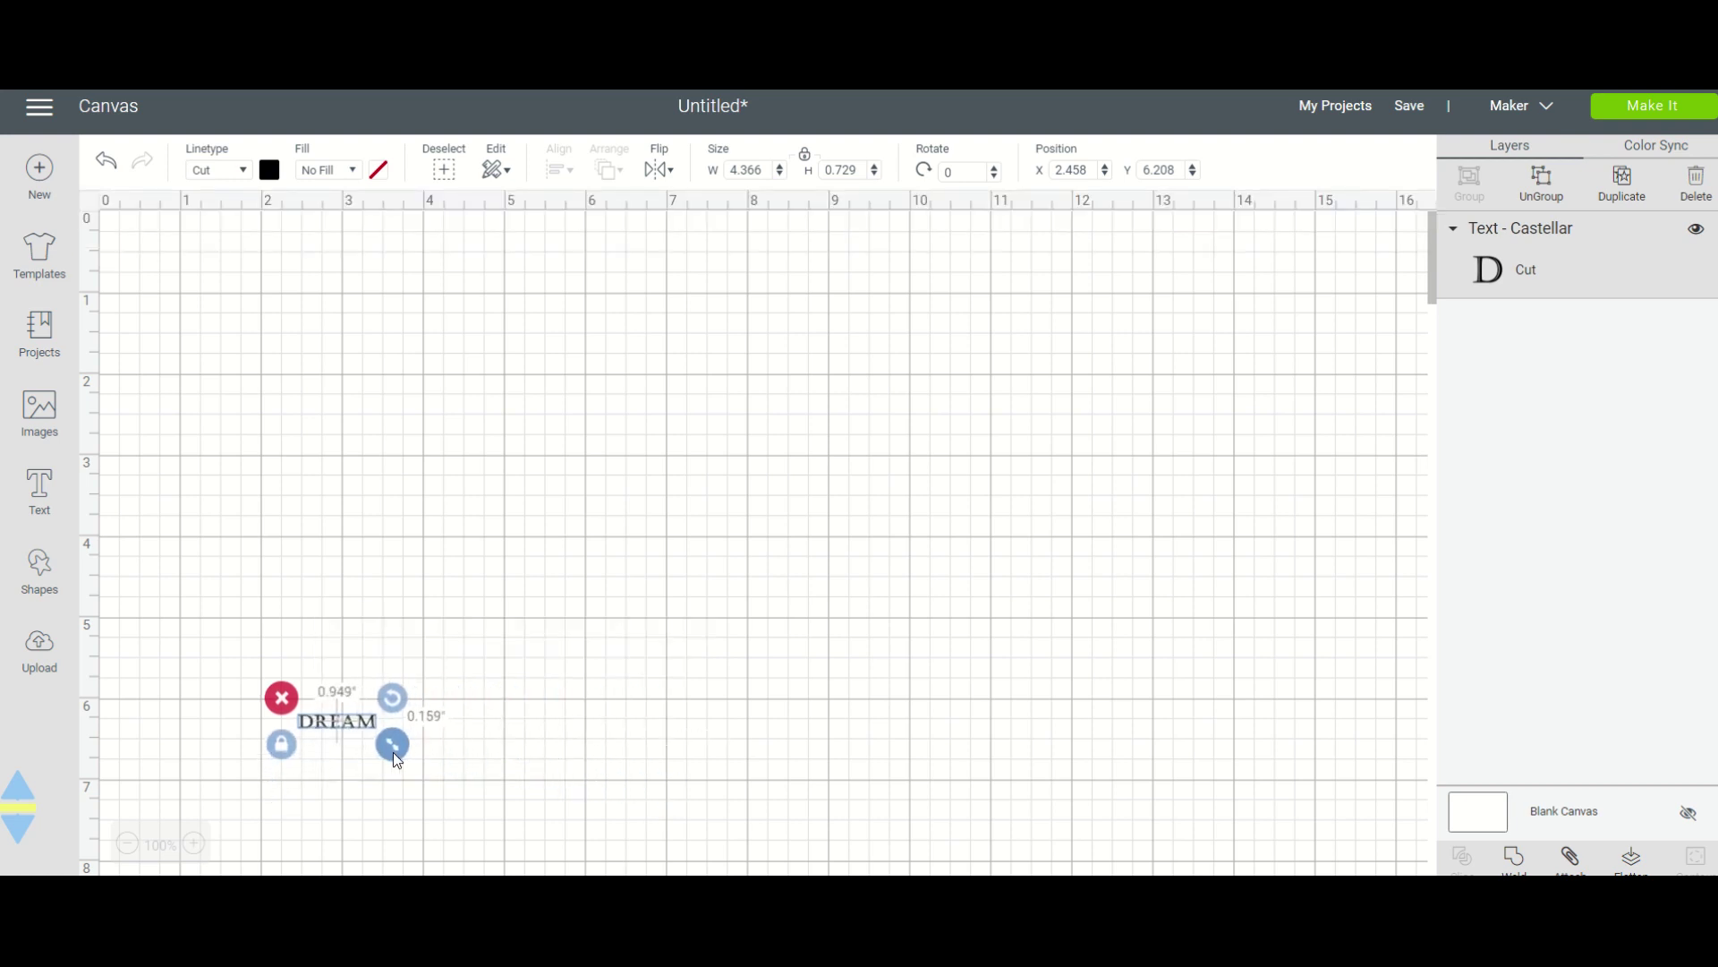
{"action": "left_click_drag", "start_coordinate": [342, 723], "coordinate": [233, 332]}
{"action": "left_click", "coordinate": [344, 712]}
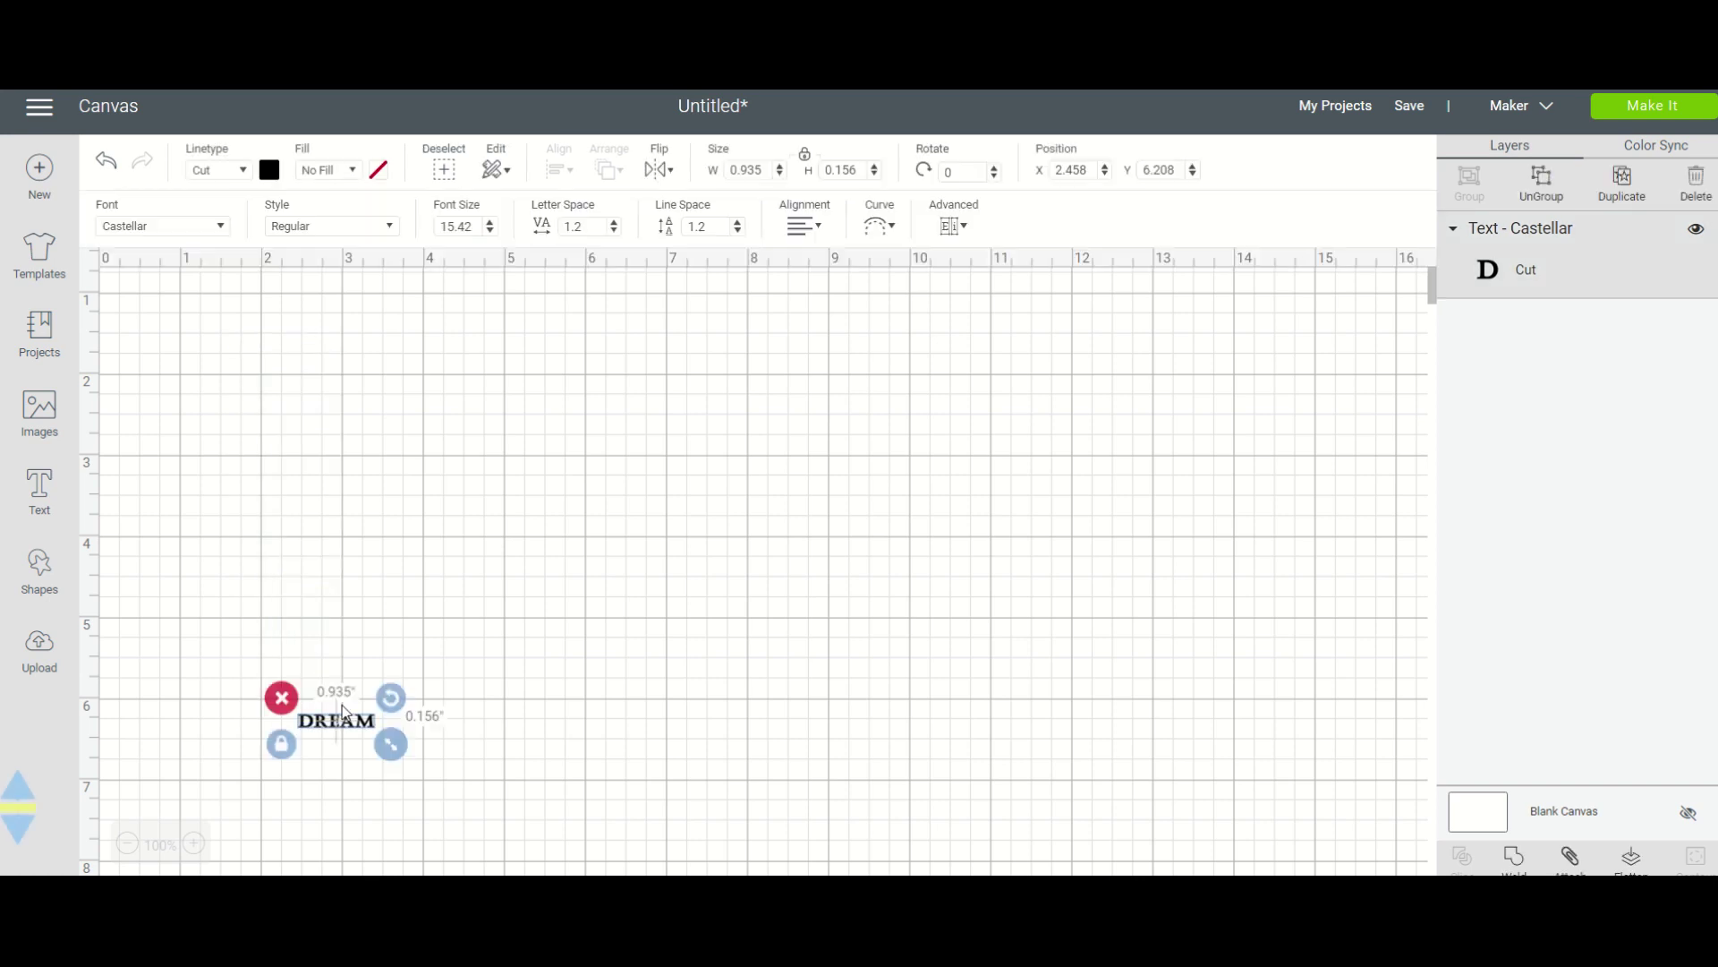
{"action": "left_click_drag", "start_coordinate": [326, 727], "coordinate": [212, 336]}
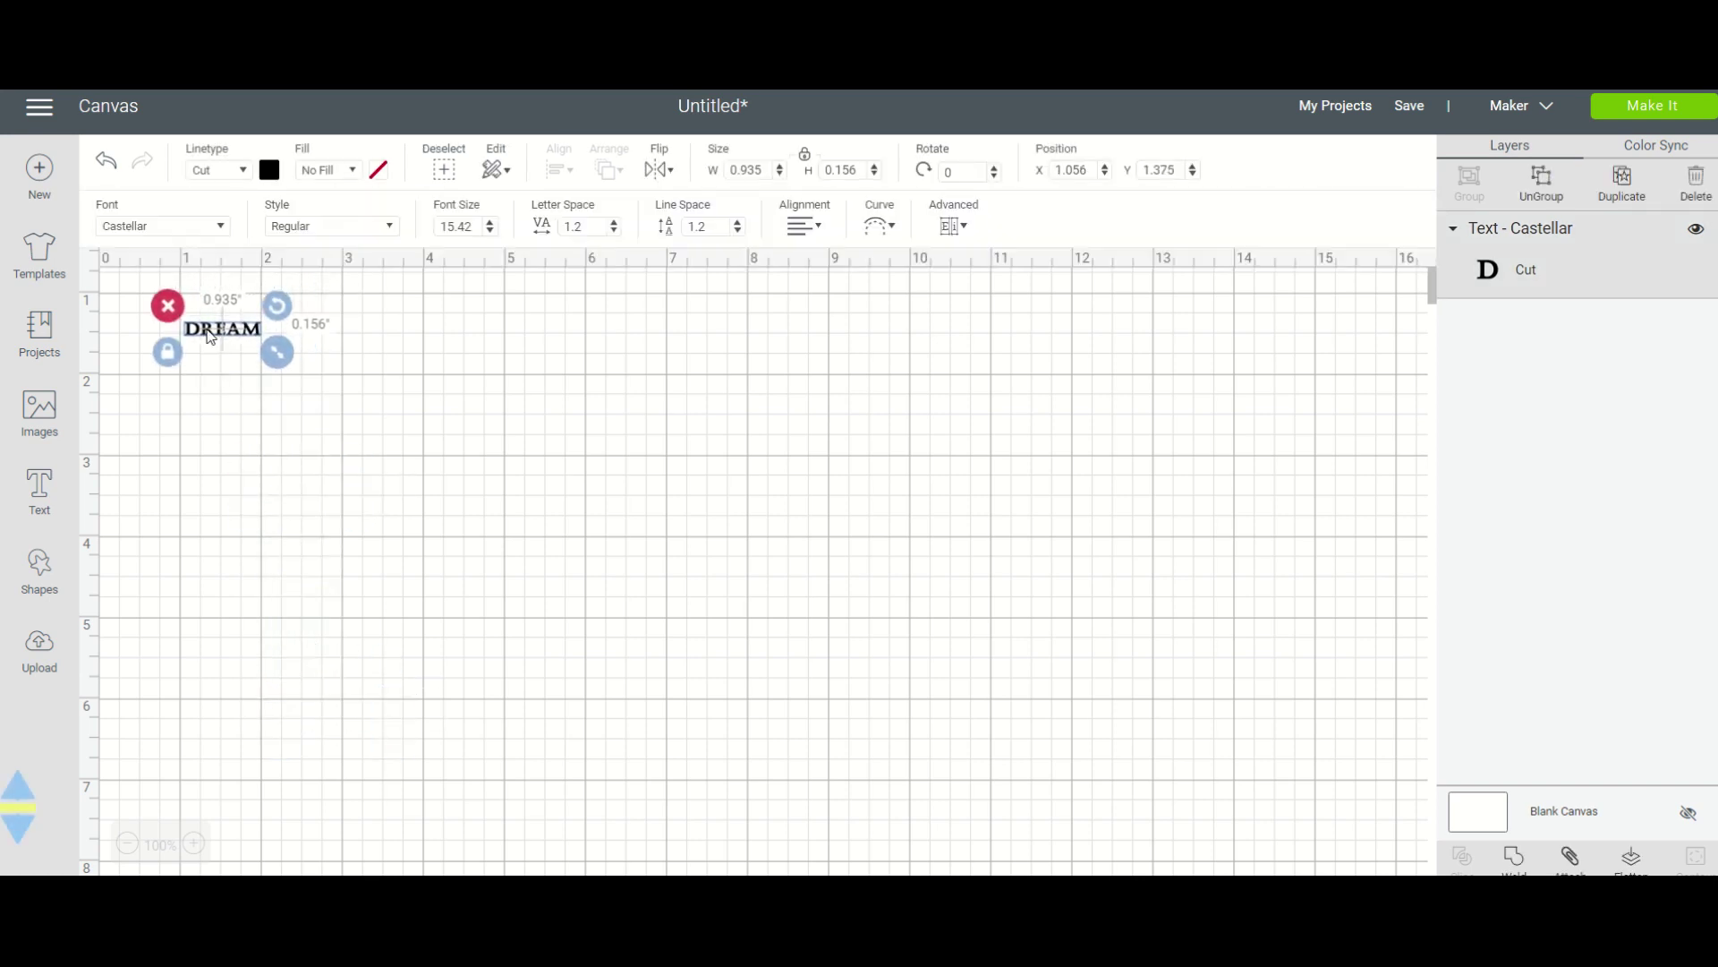
- Zoom to 300% and fine-tune DREAM to about 0.745 by 0.169 in, proportions unlocked
{"action": "left_click", "coordinate": [194, 844]}
{"action": "left_click", "coordinate": [194, 844]}
{"action": "left_click", "coordinate": [194, 844]}
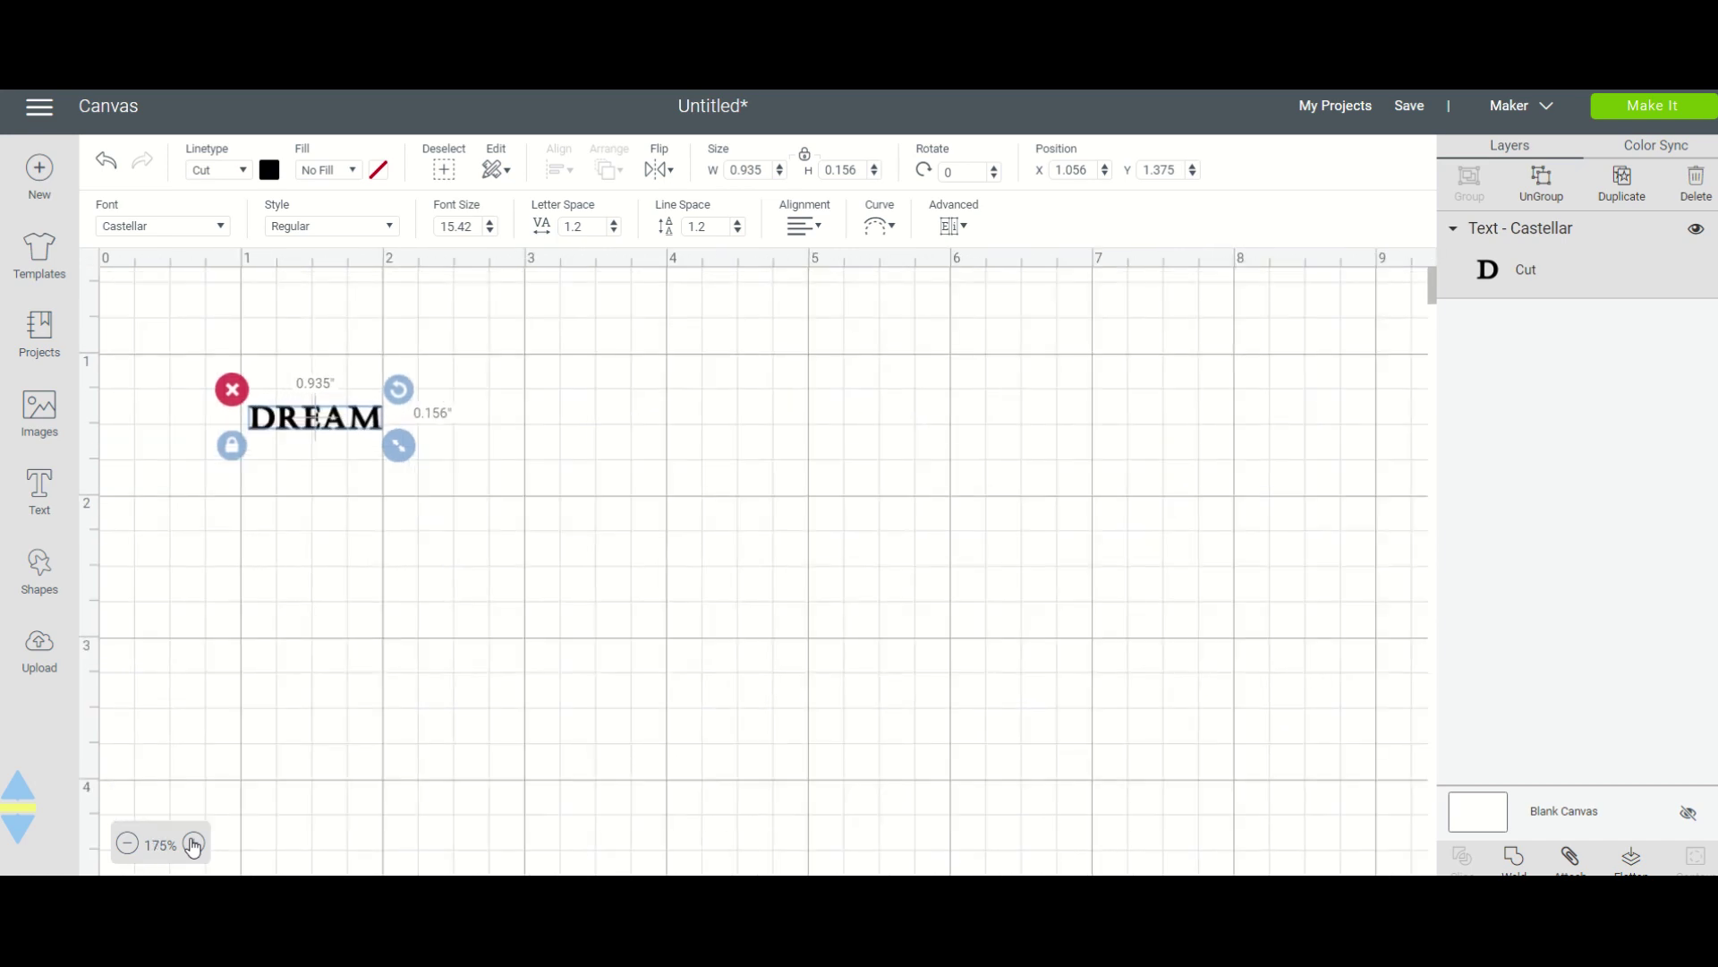
{"action": "left_click", "coordinate": [194, 844]}
{"action": "left_click", "coordinate": [194, 844]}
{"action": "left_click", "coordinate": [194, 844]}
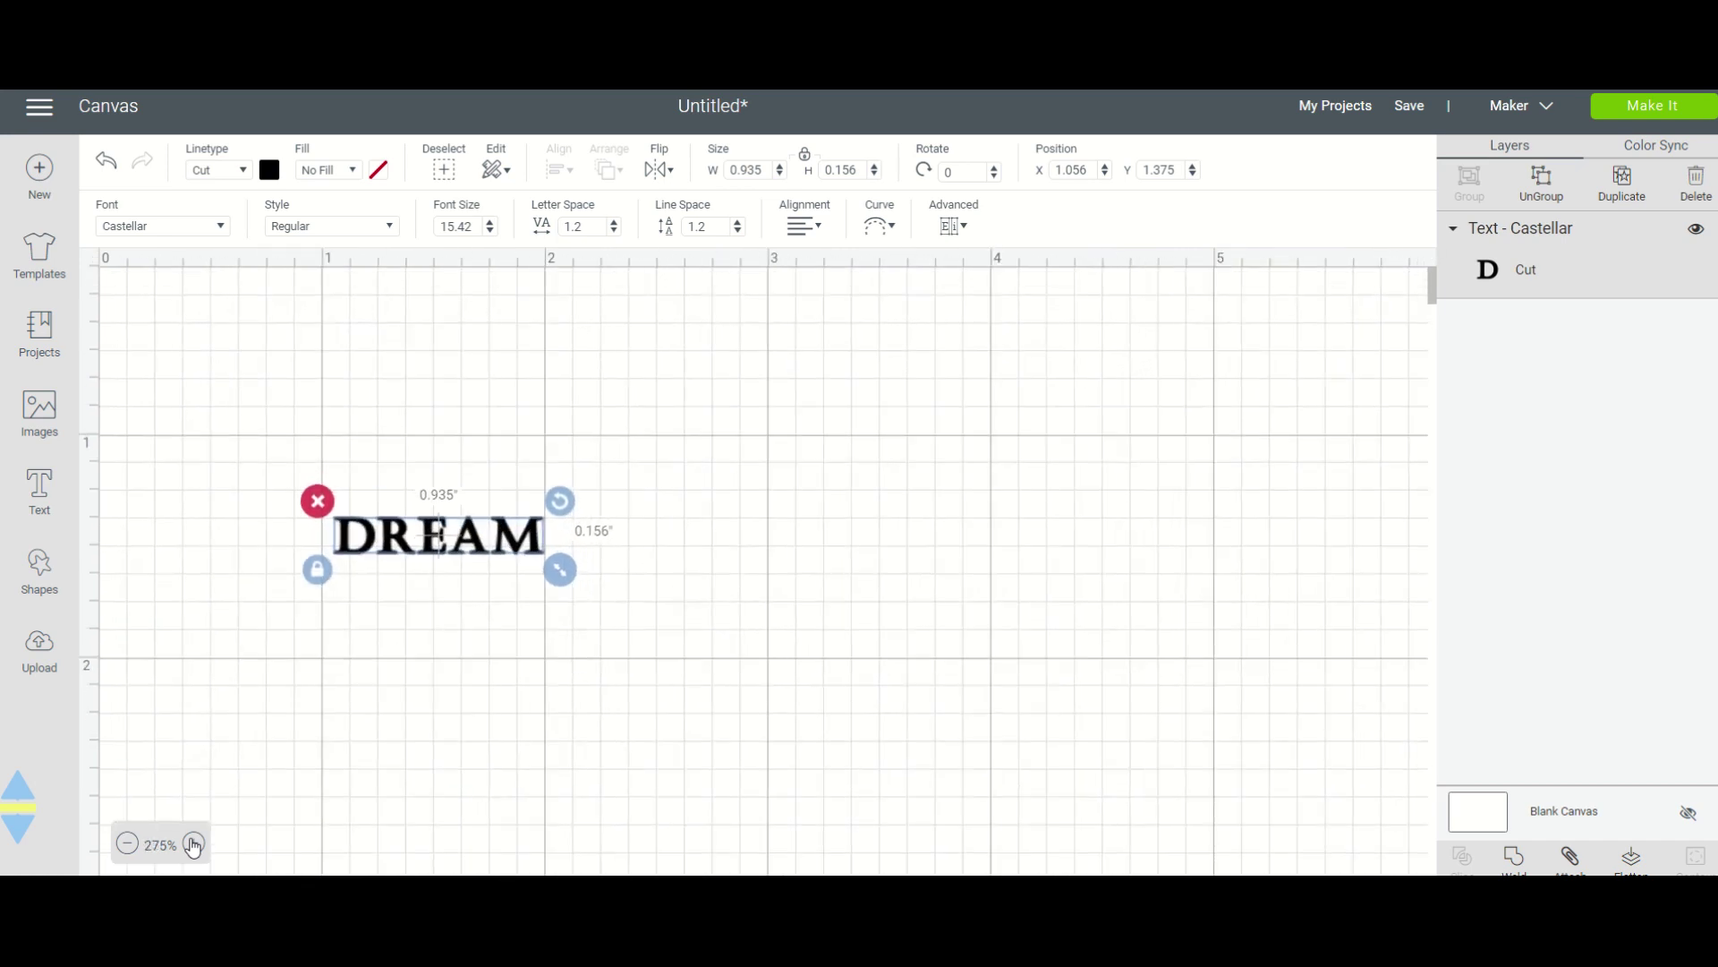
{"action": "left_click", "coordinate": [194, 844]}
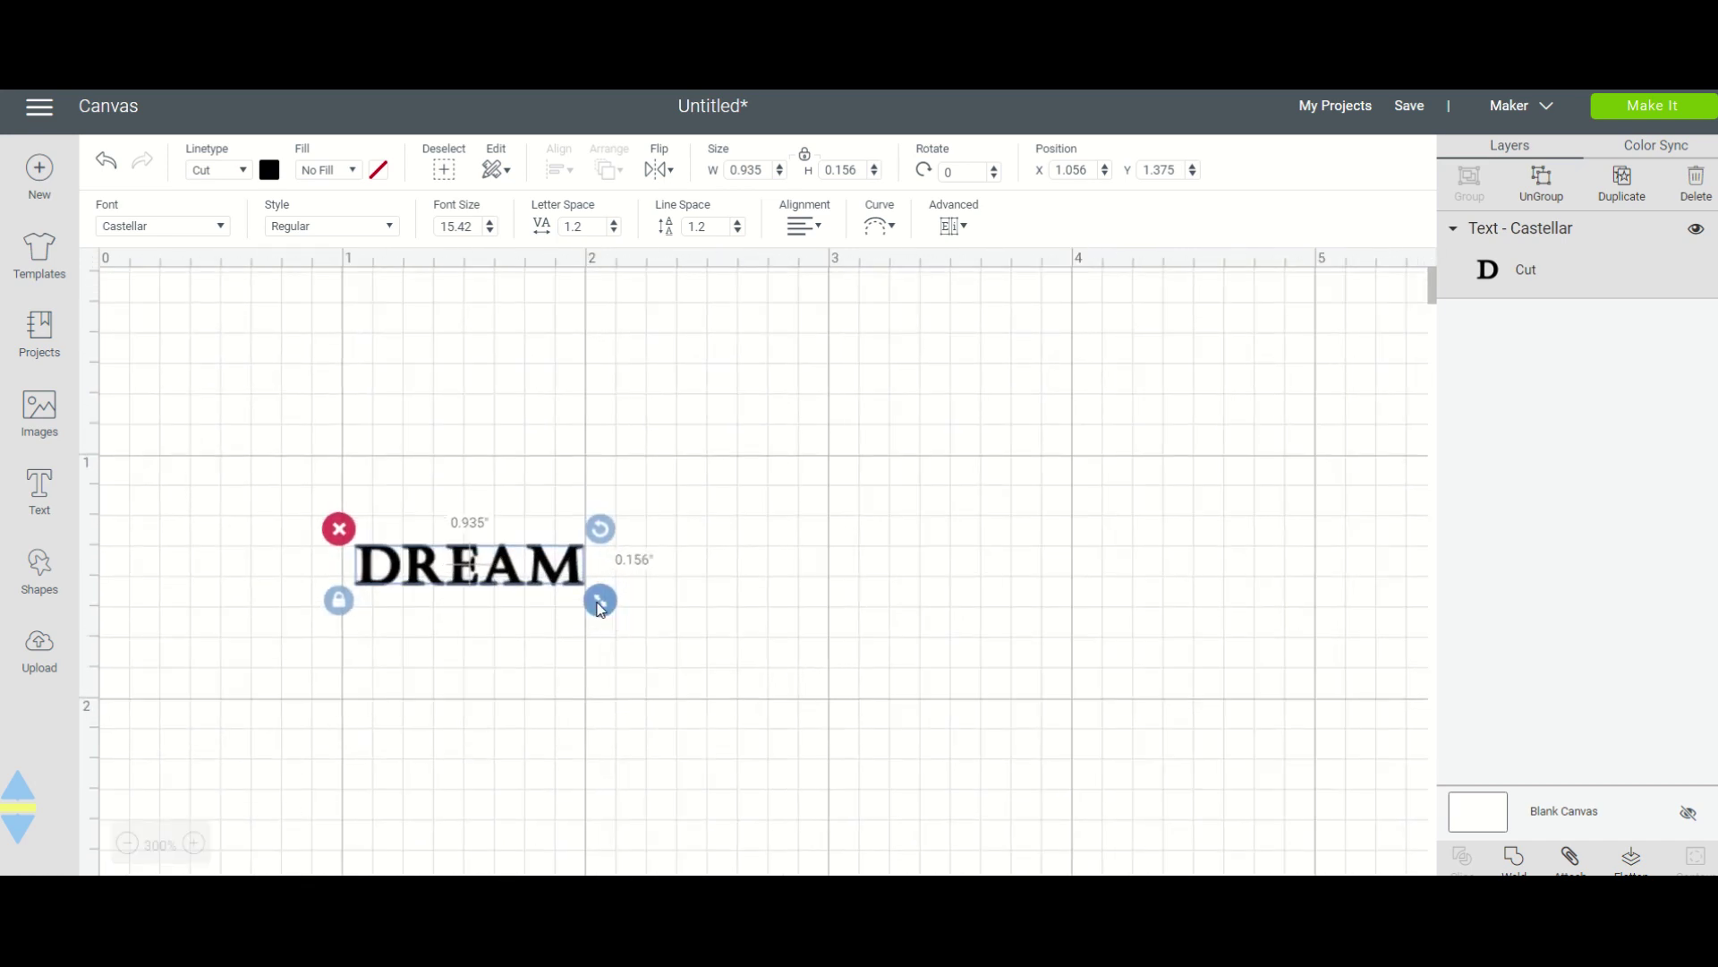
{"action": "left_click_drag", "start_coordinate": [600, 600], "coordinate": [576, 614]}
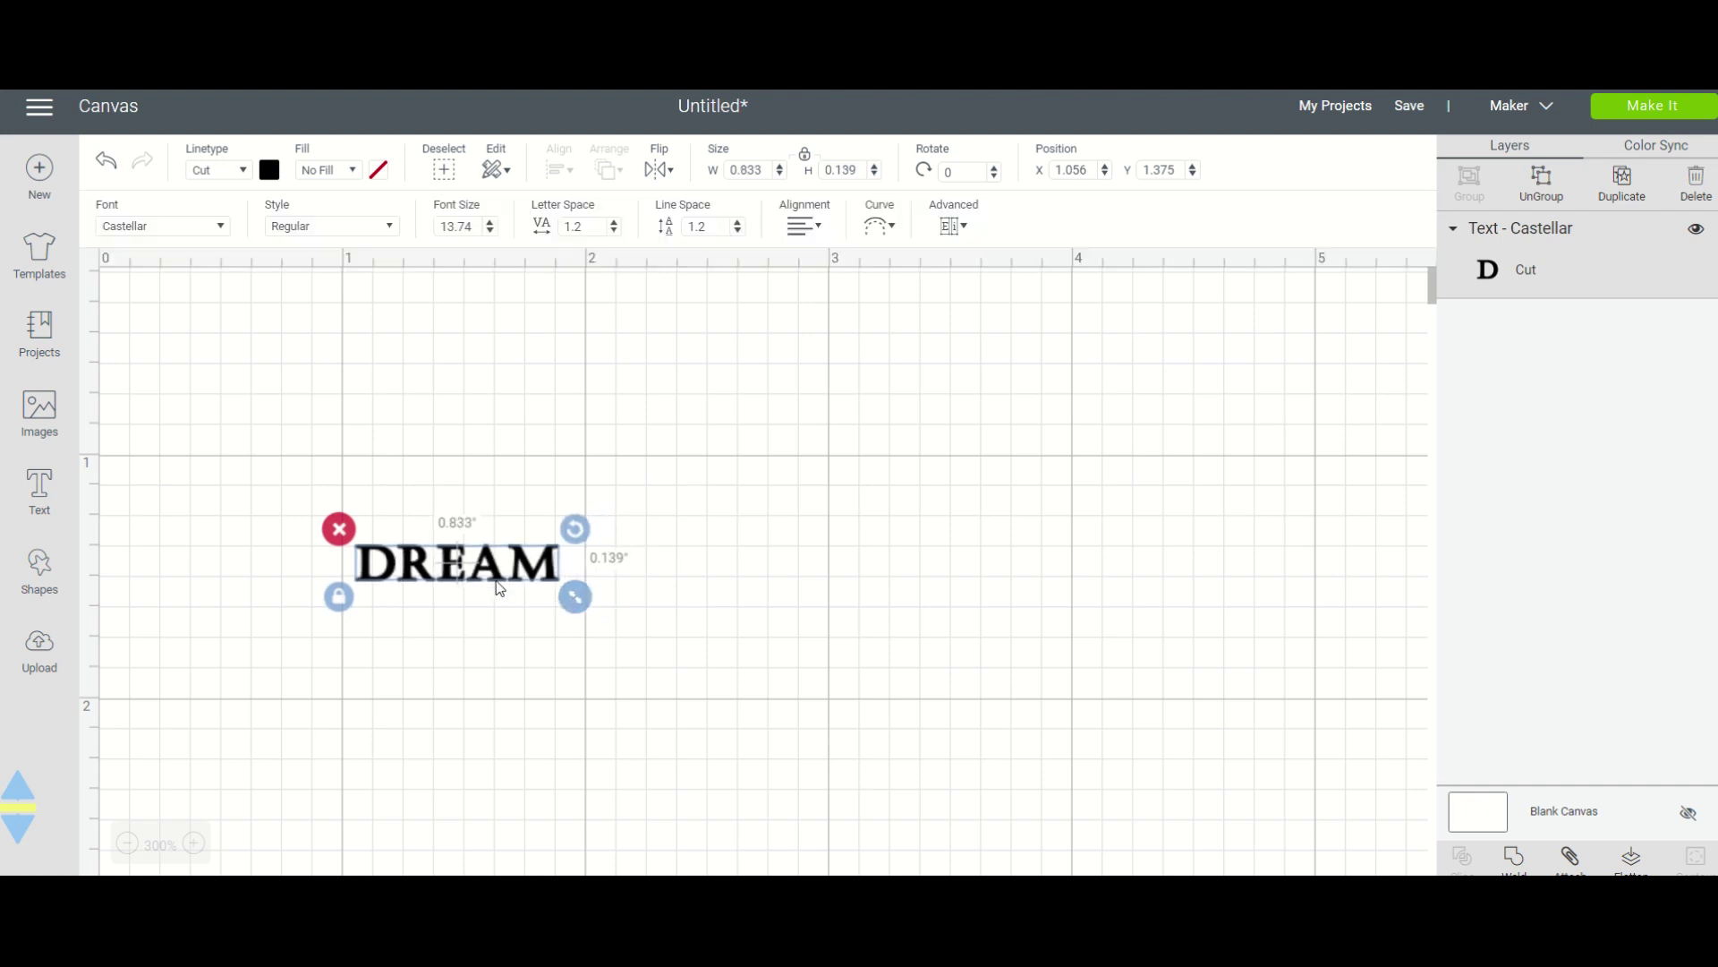
{"action": "mouse_move", "coordinate": [477, 561]}
{"action": "left_mouse_down"}
{"action": "mouse_move", "coordinate": [487, 583]}
{"action": "mouse_move", "coordinate": [488, 564]}
{"action": "left_mouse_up"}
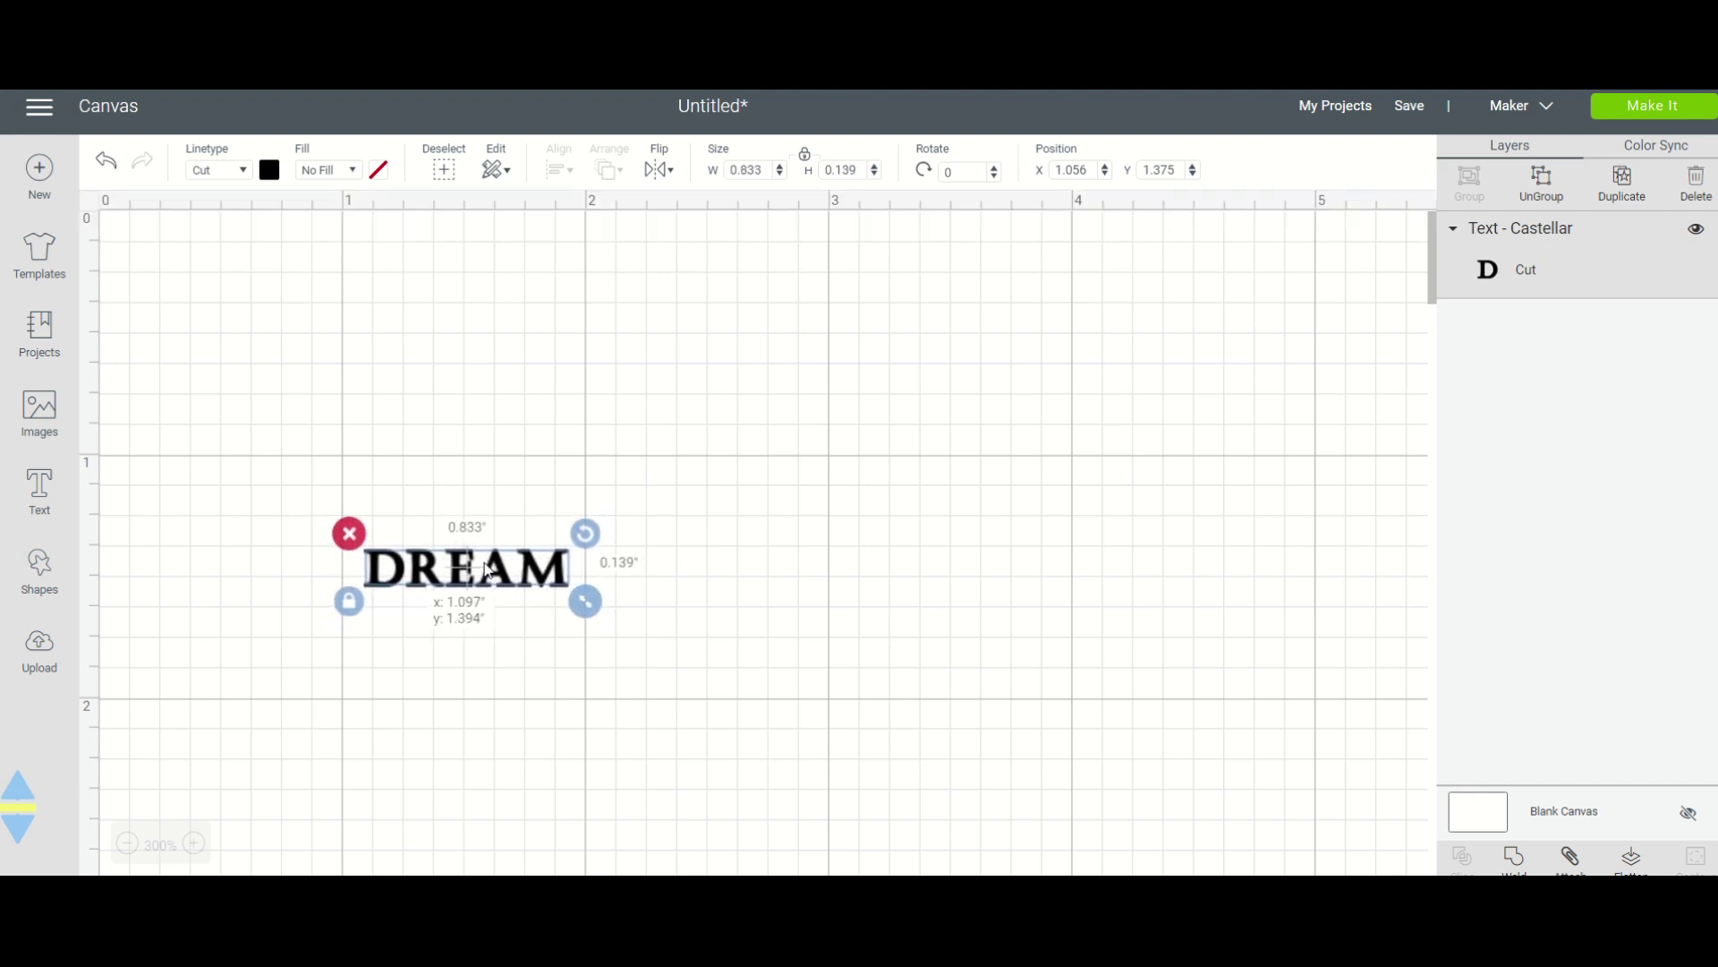
{"action": "left_click_drag", "start_coordinate": [584, 600], "coordinate": [561, 600]}
{"action": "left_click_drag", "start_coordinate": [479, 560], "coordinate": [572, 620]}
{"action": "left_click", "coordinate": [355, 595]}
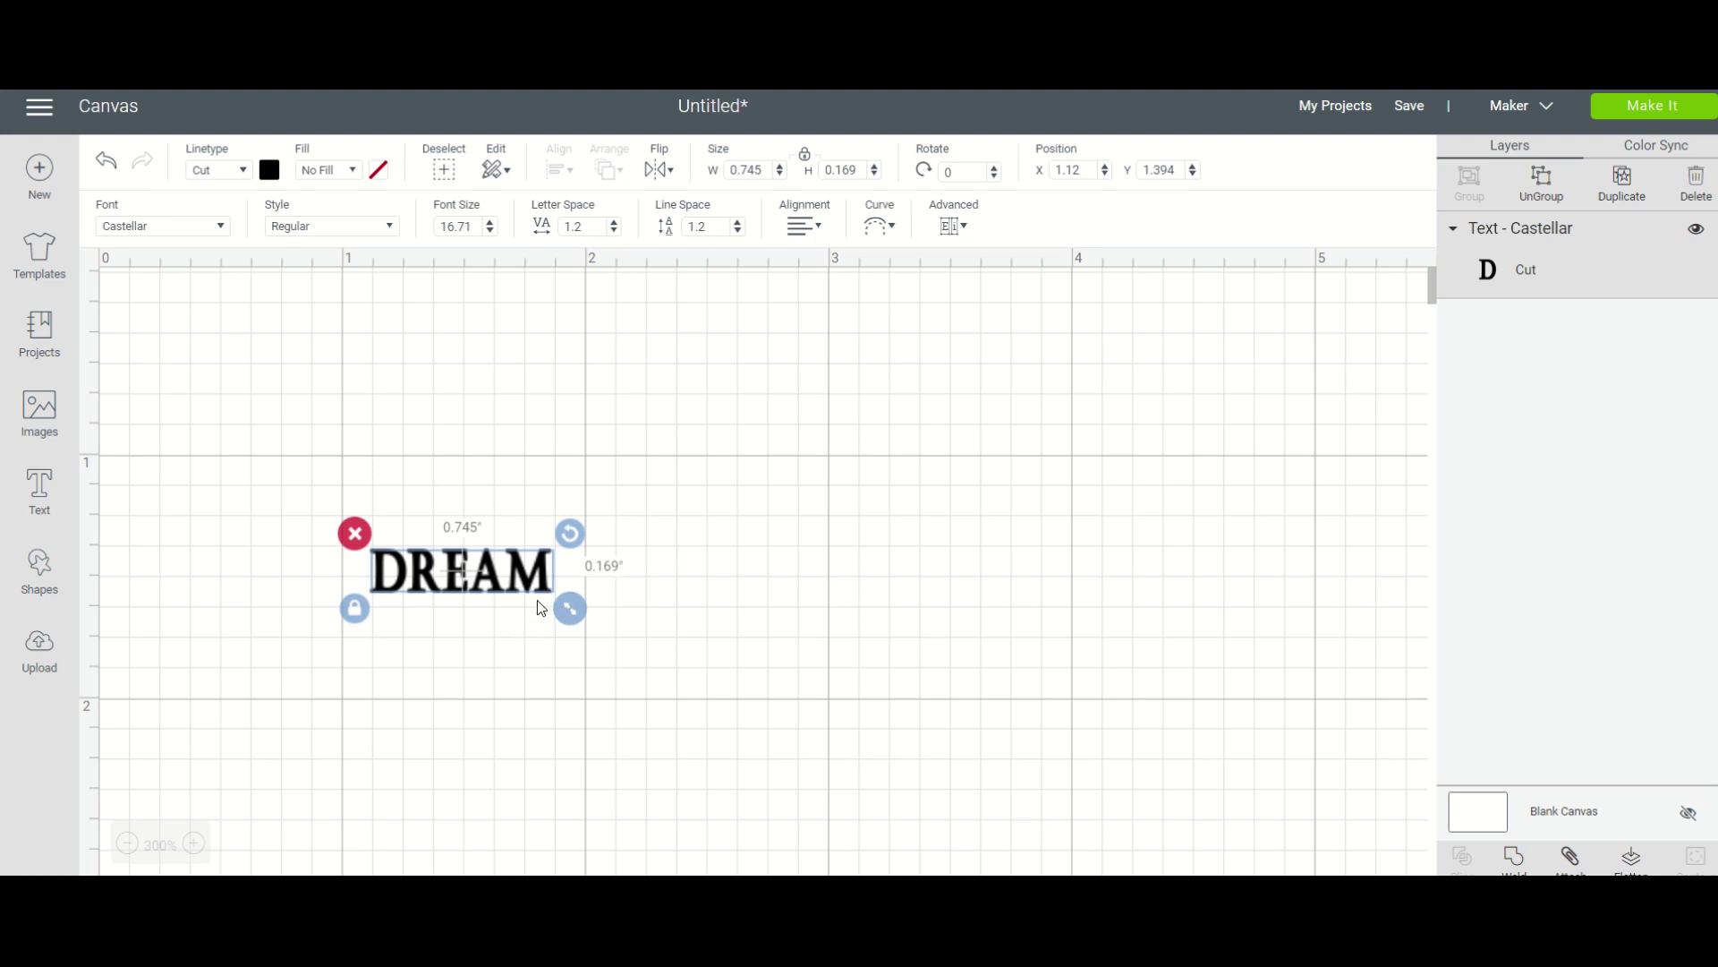
{"action": "right_click", "coordinate": [494, 577]}
- Paste two more DREAM copies and move the newest one above the others
{"action": "left_click", "coordinate": [526, 448]}
{"action": "left_click", "coordinate": [595, 695]}
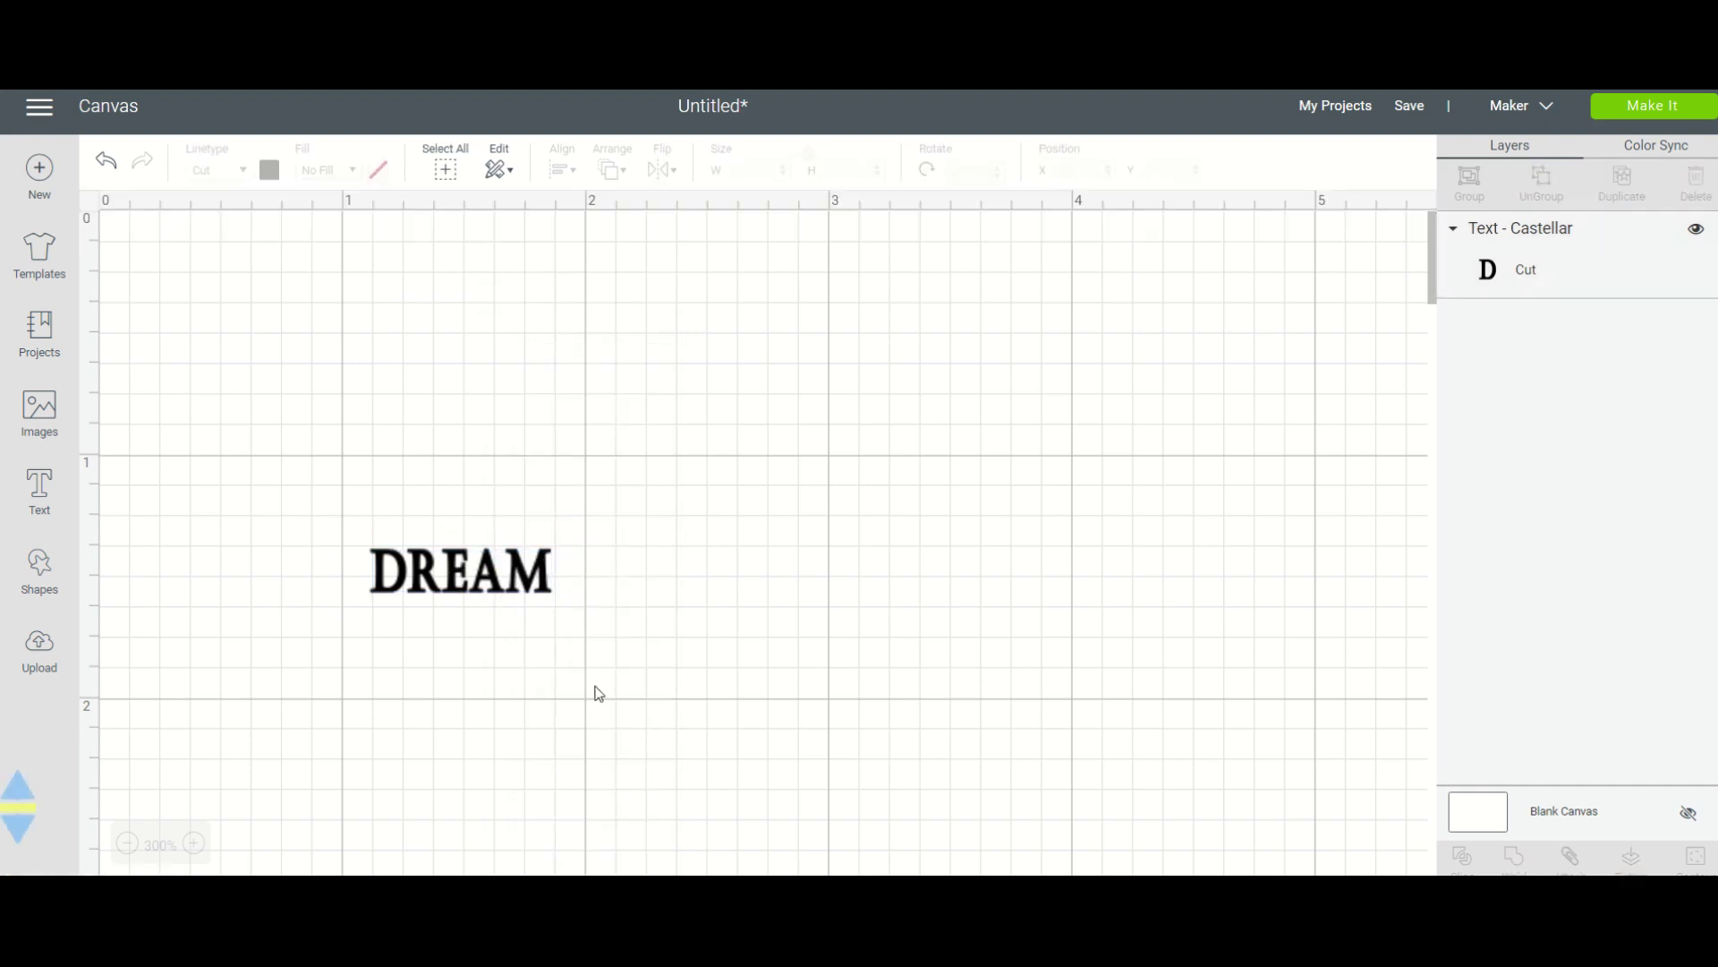
{"action": "right_click", "coordinate": [598, 430]}
{"action": "left_click", "coordinate": [629, 470]}
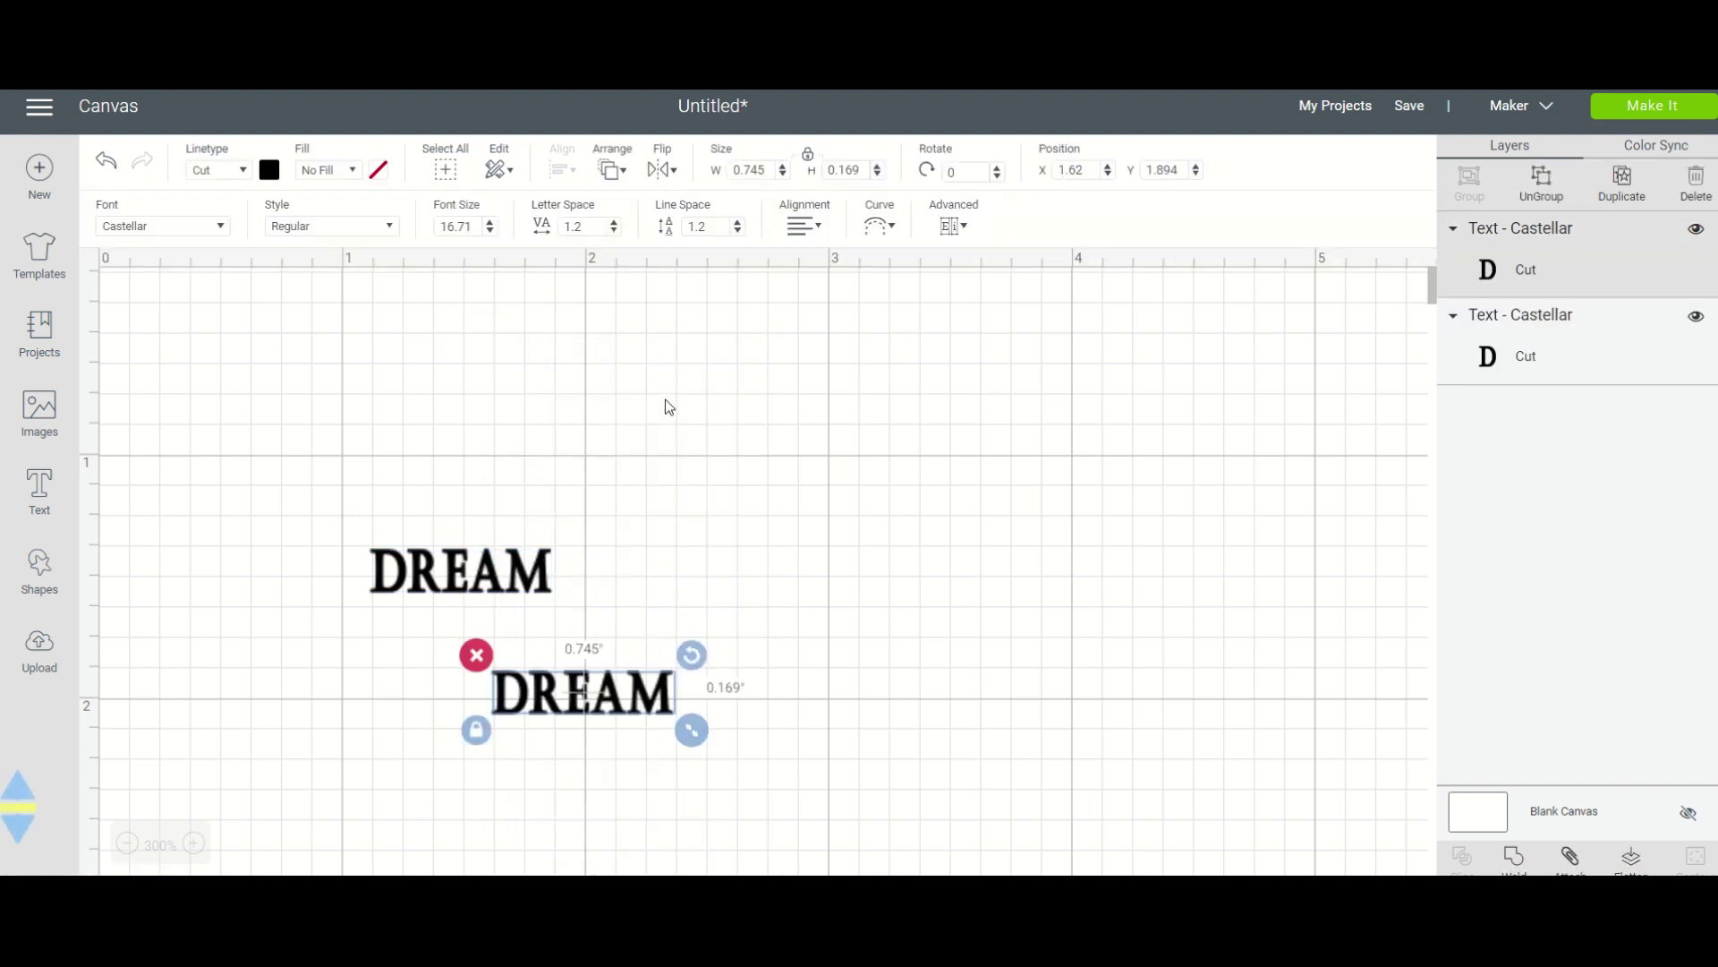
{"action": "right_click", "coordinate": [666, 403]}
{"action": "left_click", "coordinate": [704, 477]}
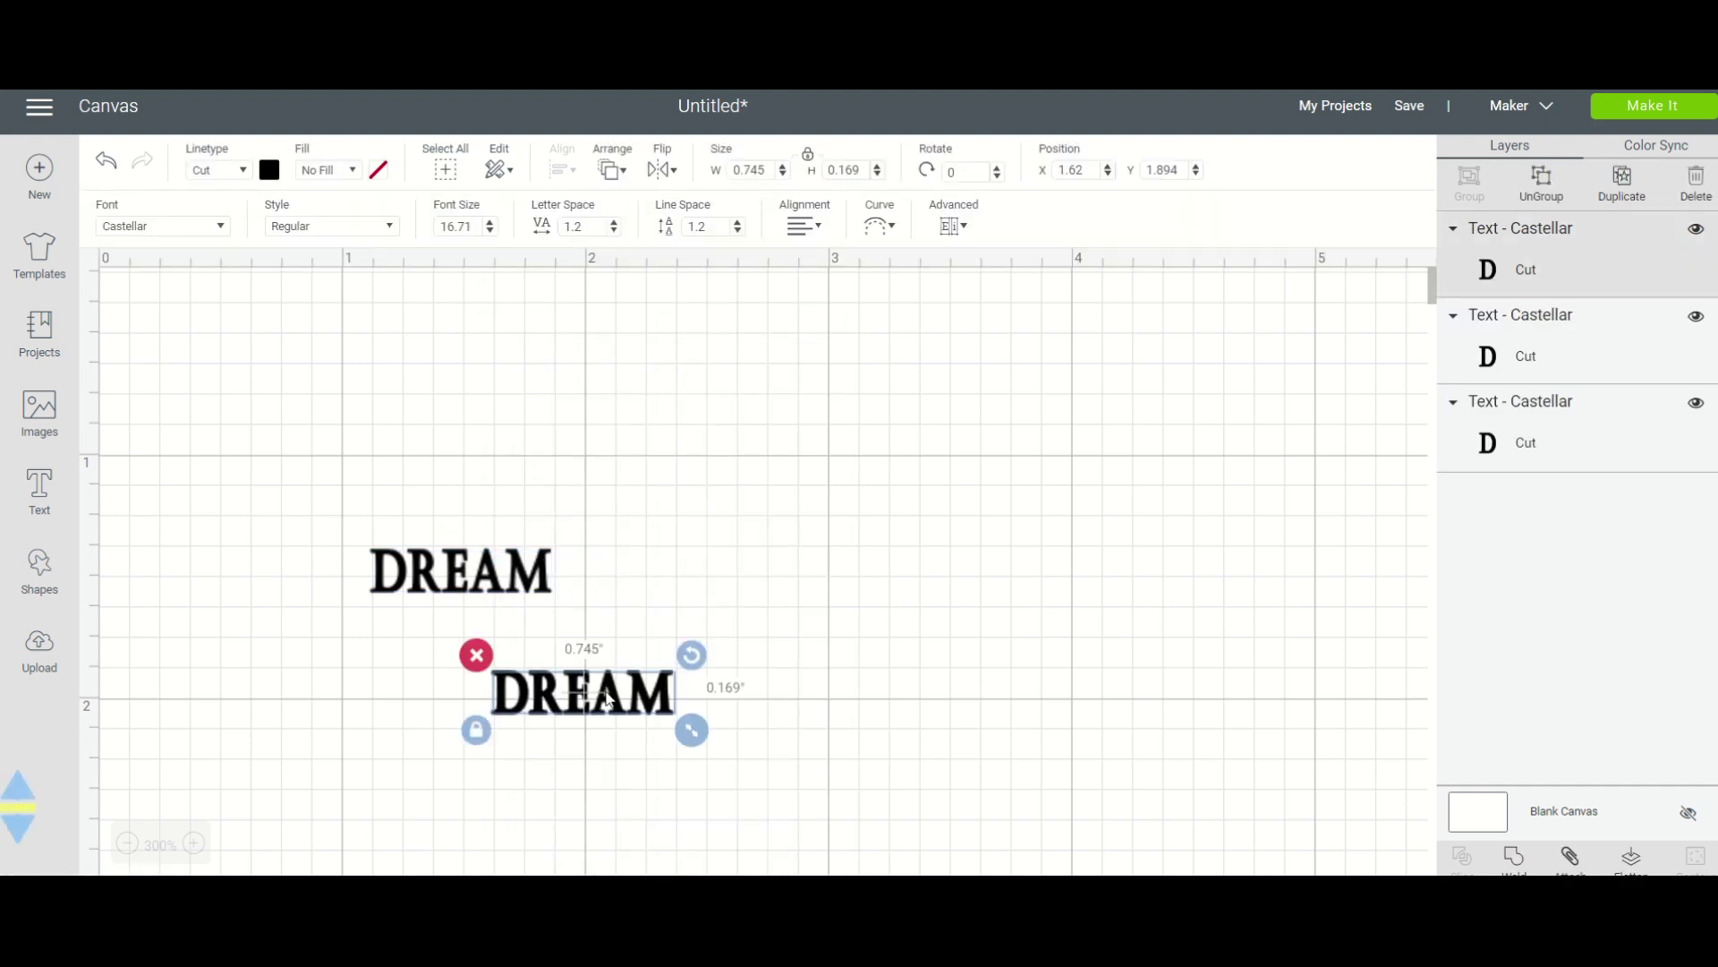
{"action": "left_click_drag", "start_coordinate": [606, 698], "coordinate": [692, 428]}
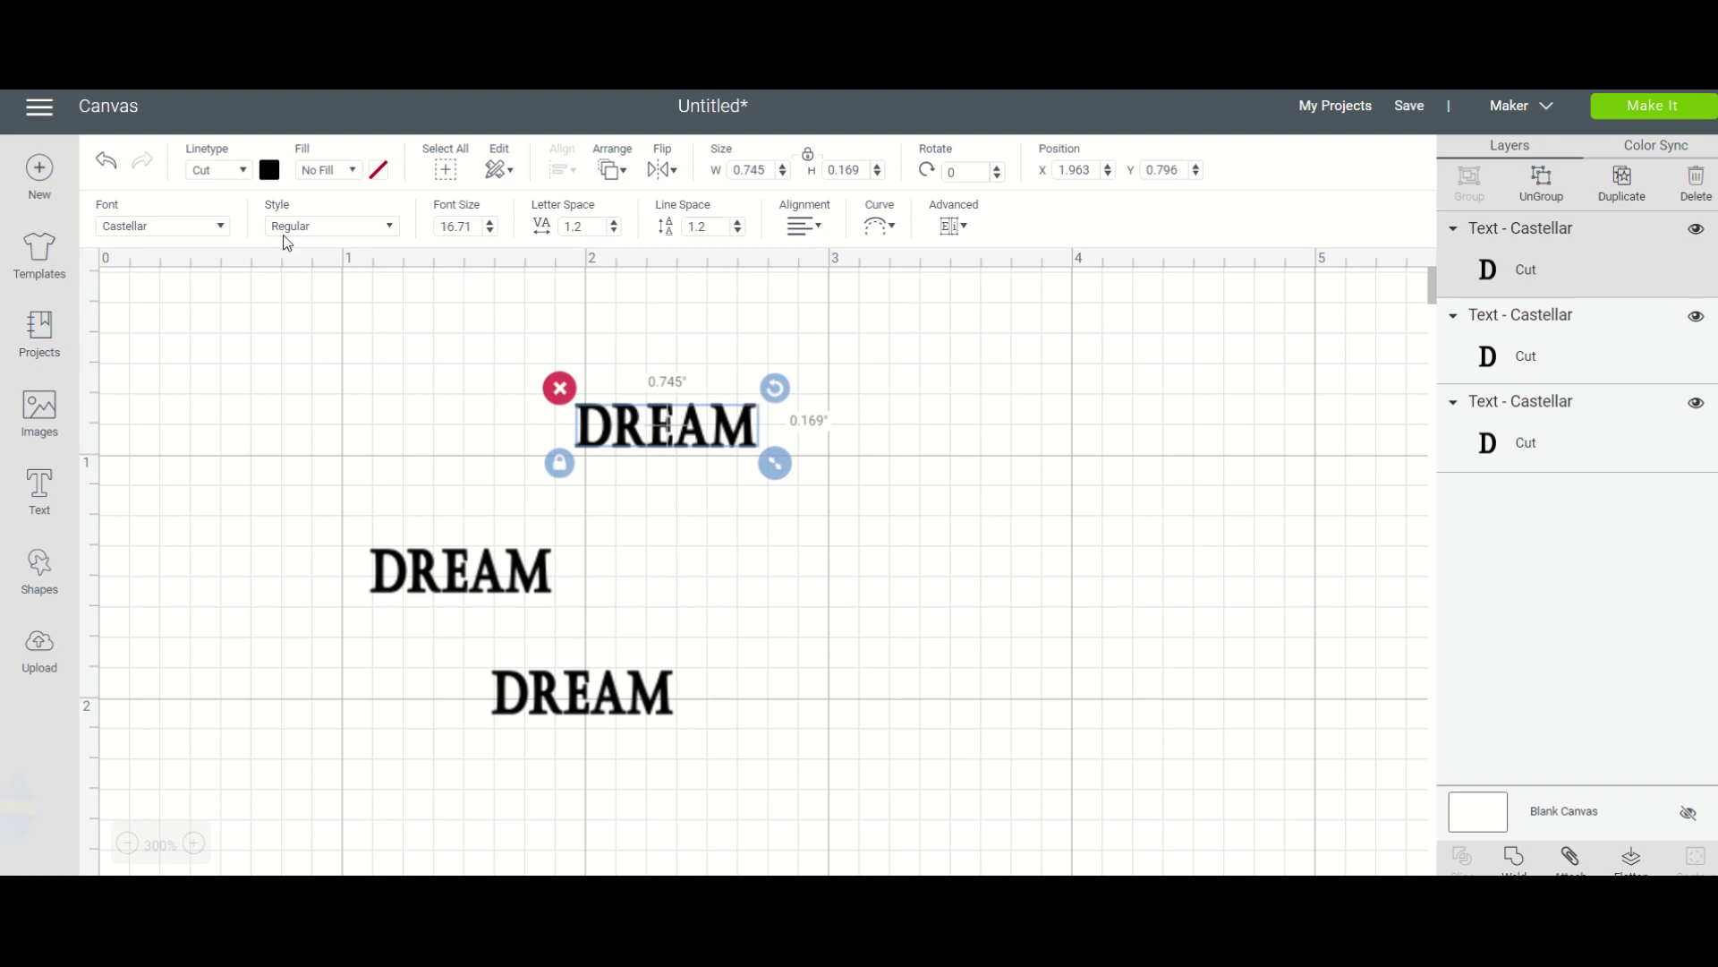
- Set the Linetype colour of all three DREAMs to light green
{"action": "left_click", "coordinate": [268, 171]}
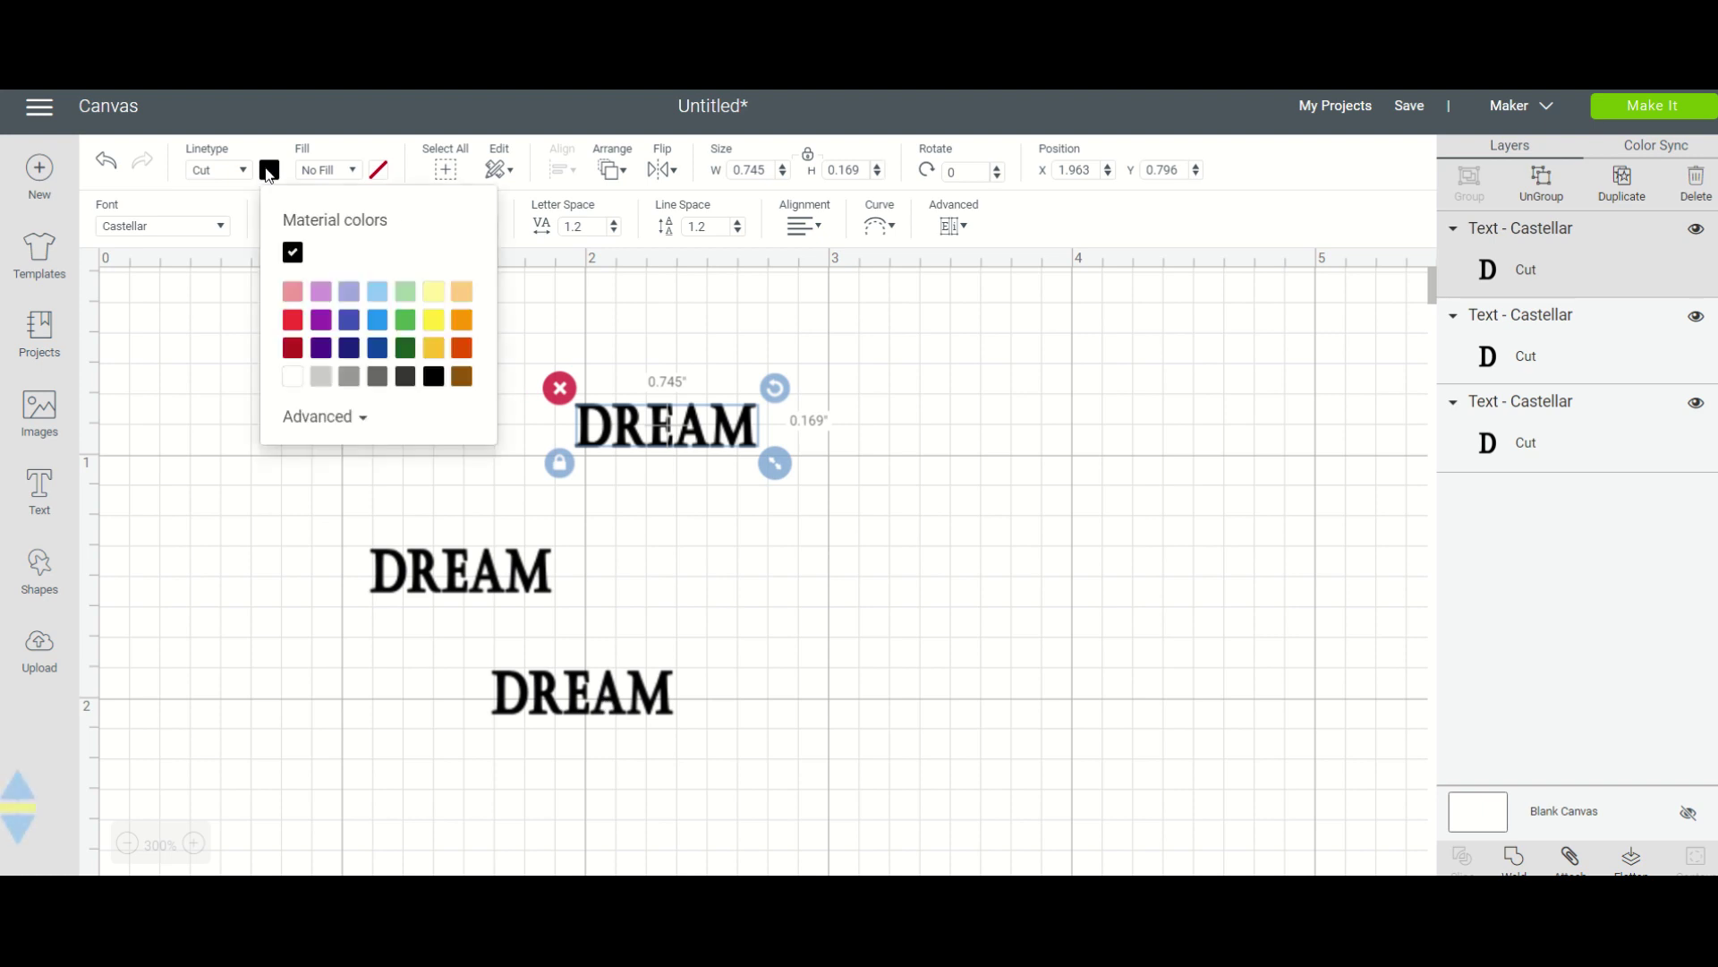
{"action": "left_click", "coordinate": [408, 295]}
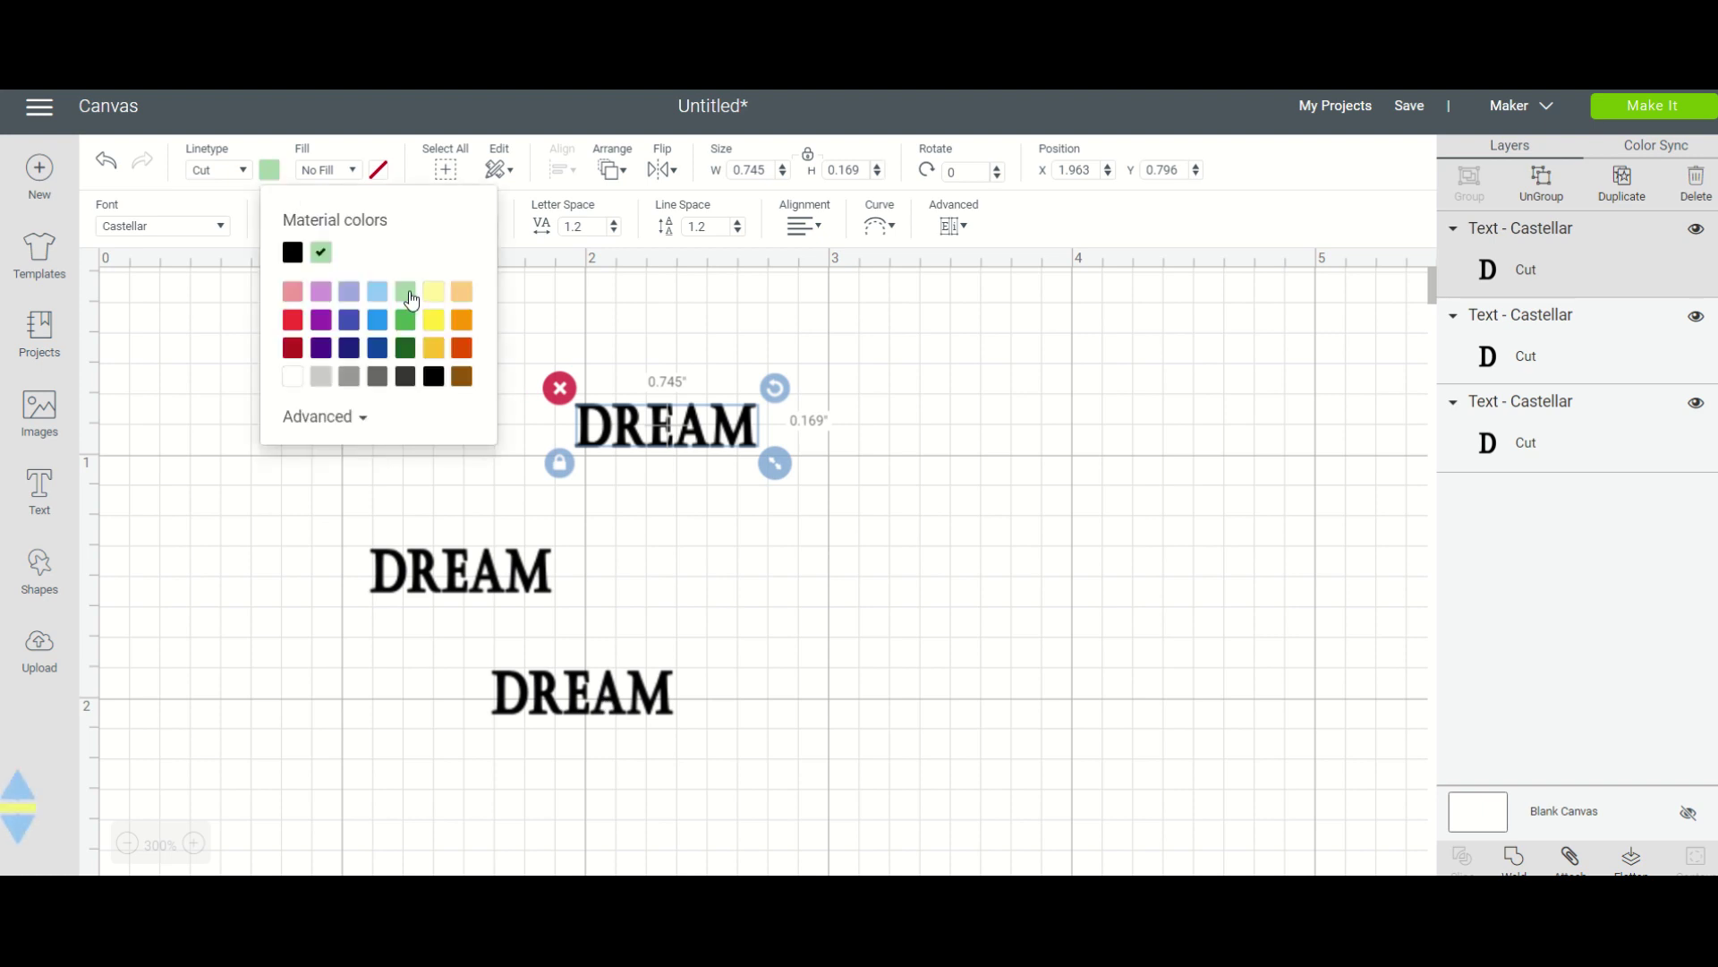
{"action": "left_click", "coordinate": [484, 583]}
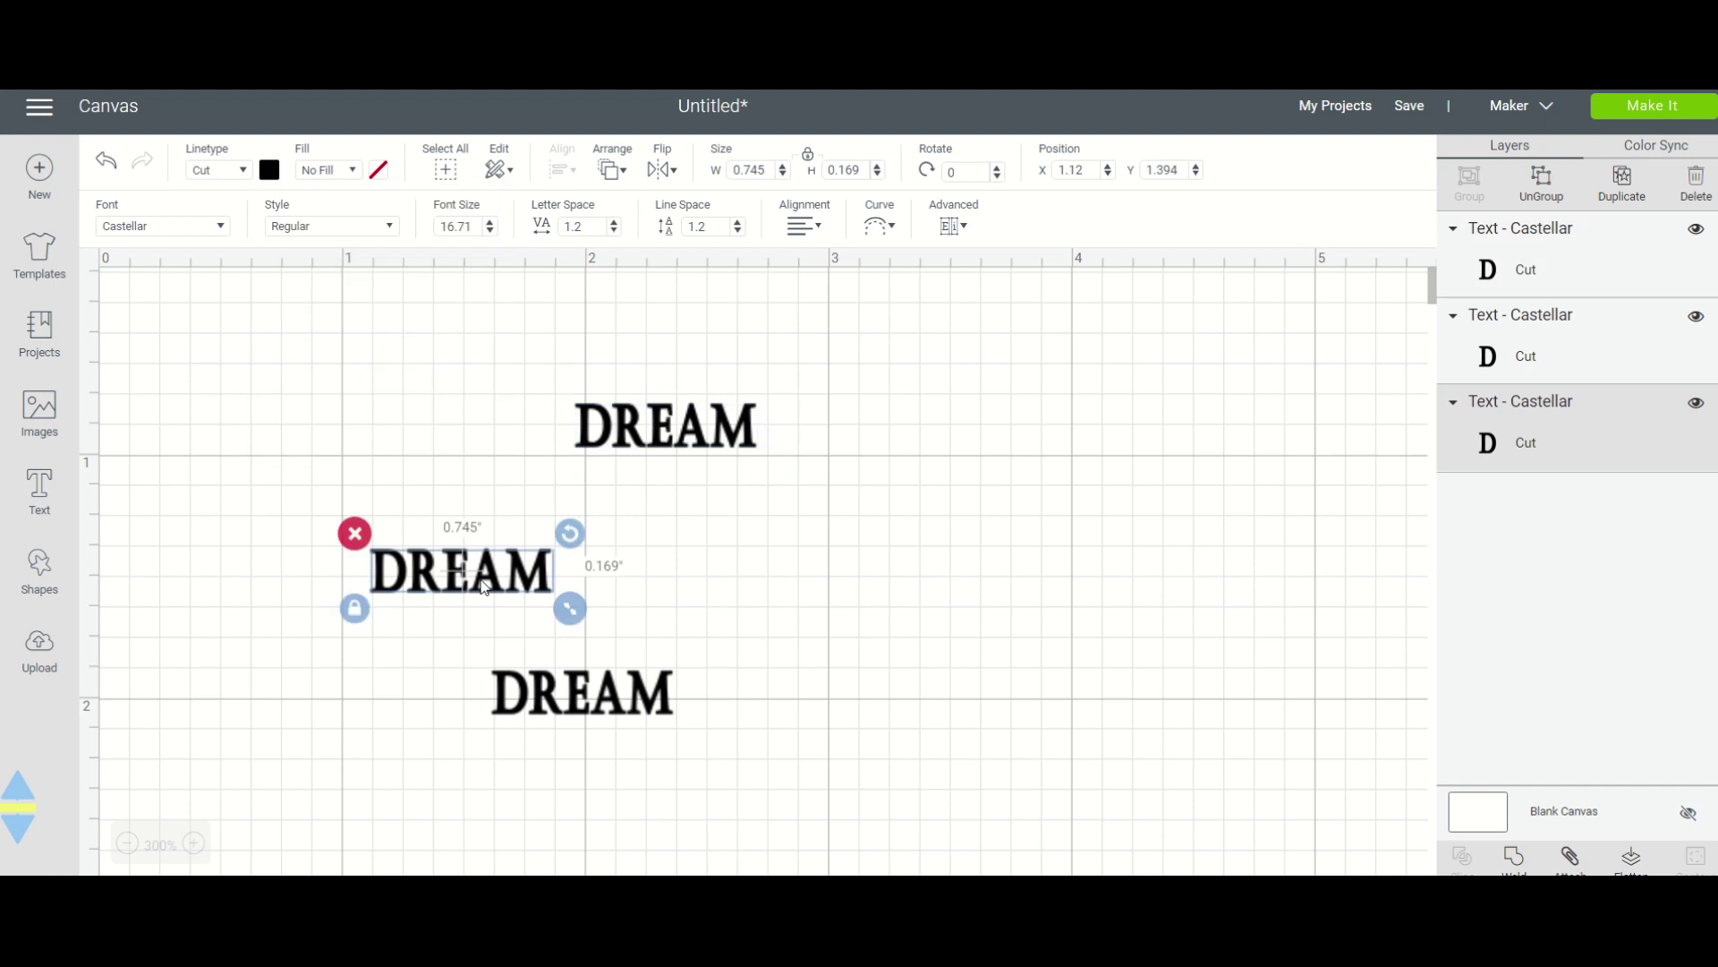
{"action": "left_click", "coordinate": [272, 172]}
{"action": "left_click", "coordinate": [404, 294]}
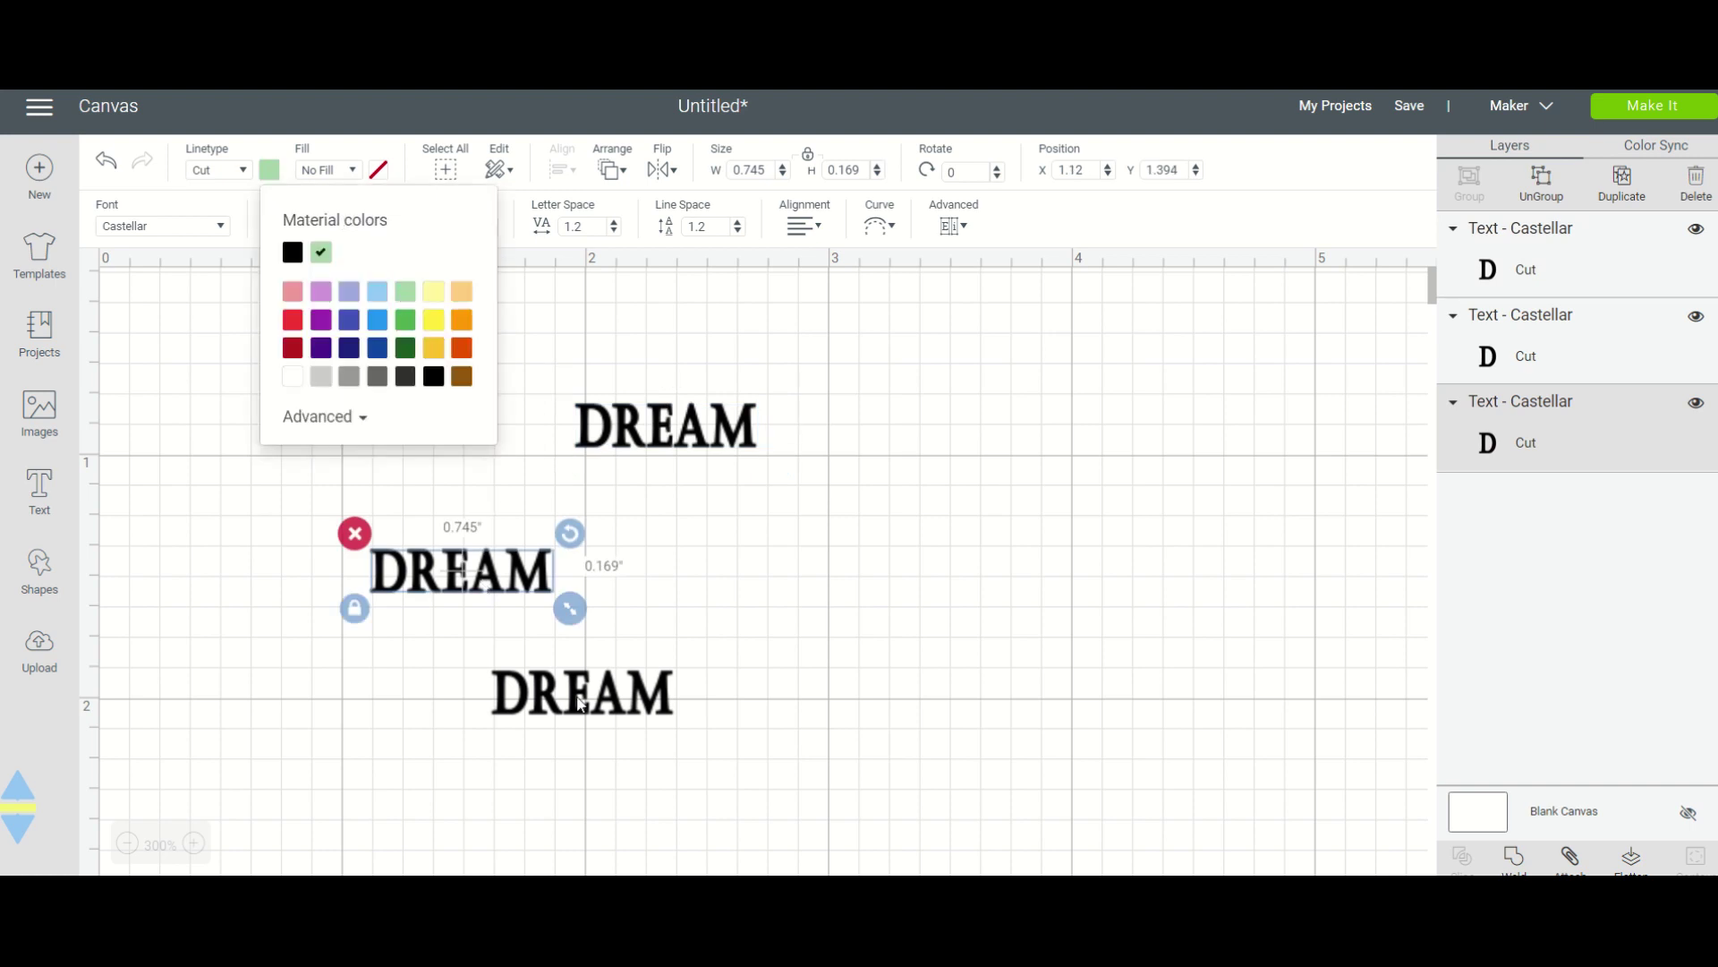
{"action": "left_click", "coordinate": [595, 744]}
{"action": "left_click", "coordinate": [593, 705]}
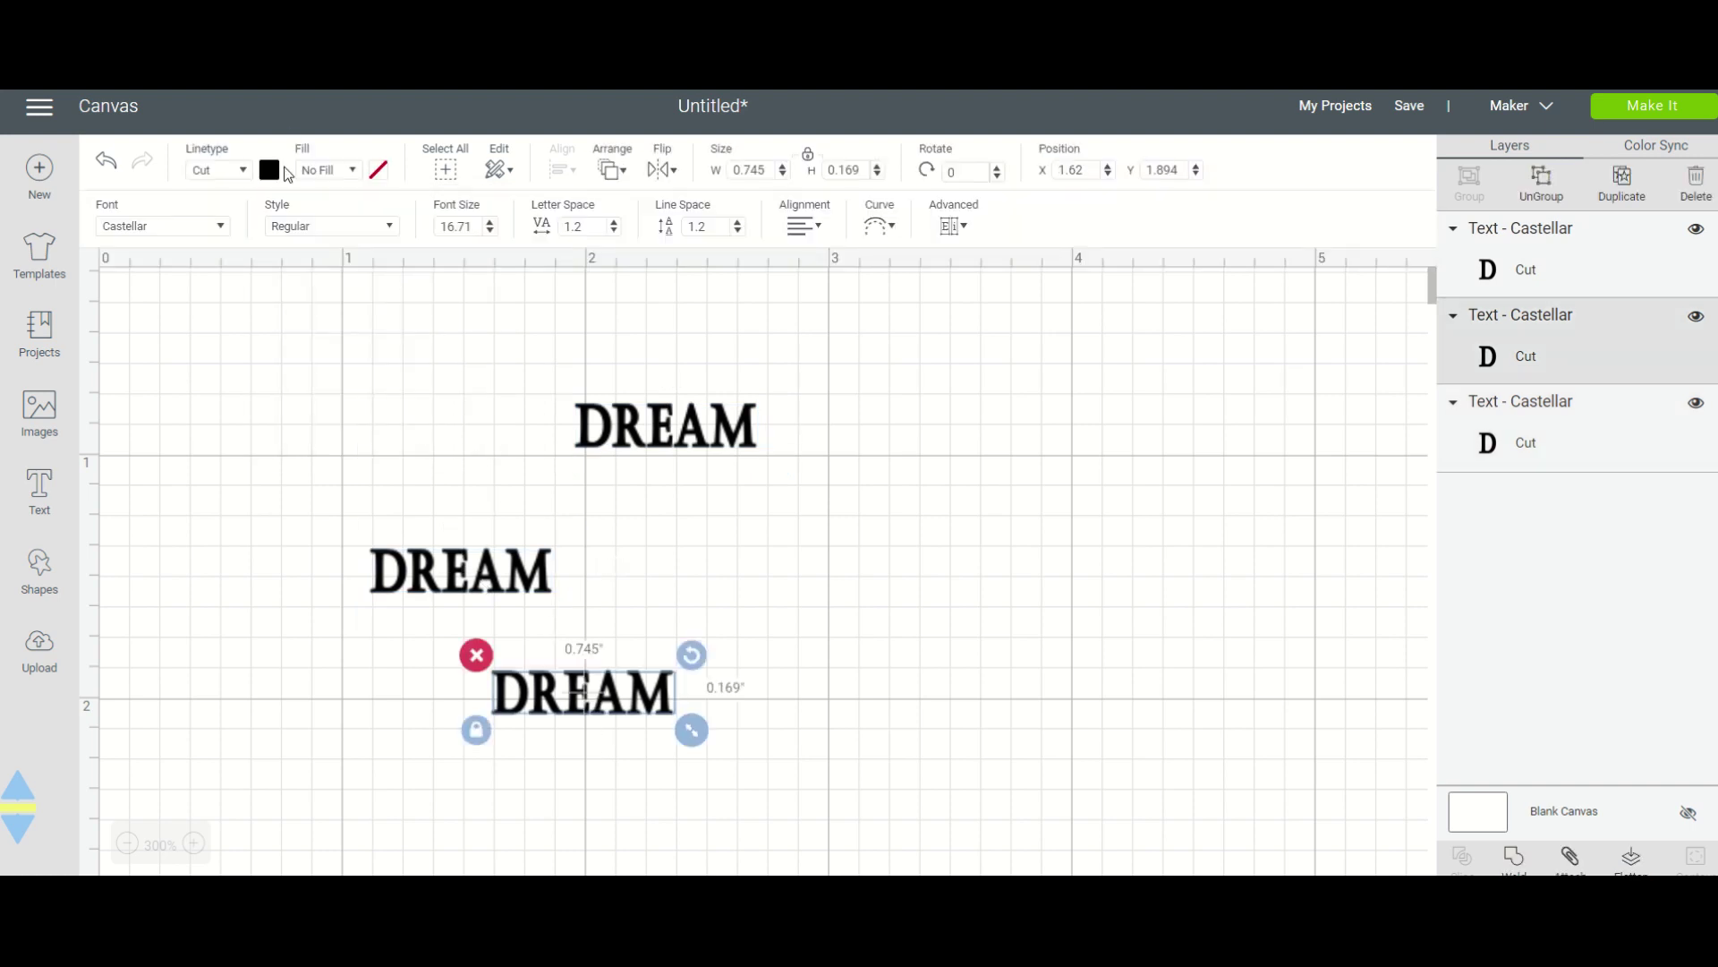
{"action": "left_click", "coordinate": [271, 172]}
{"action": "left_click", "coordinate": [403, 292]}
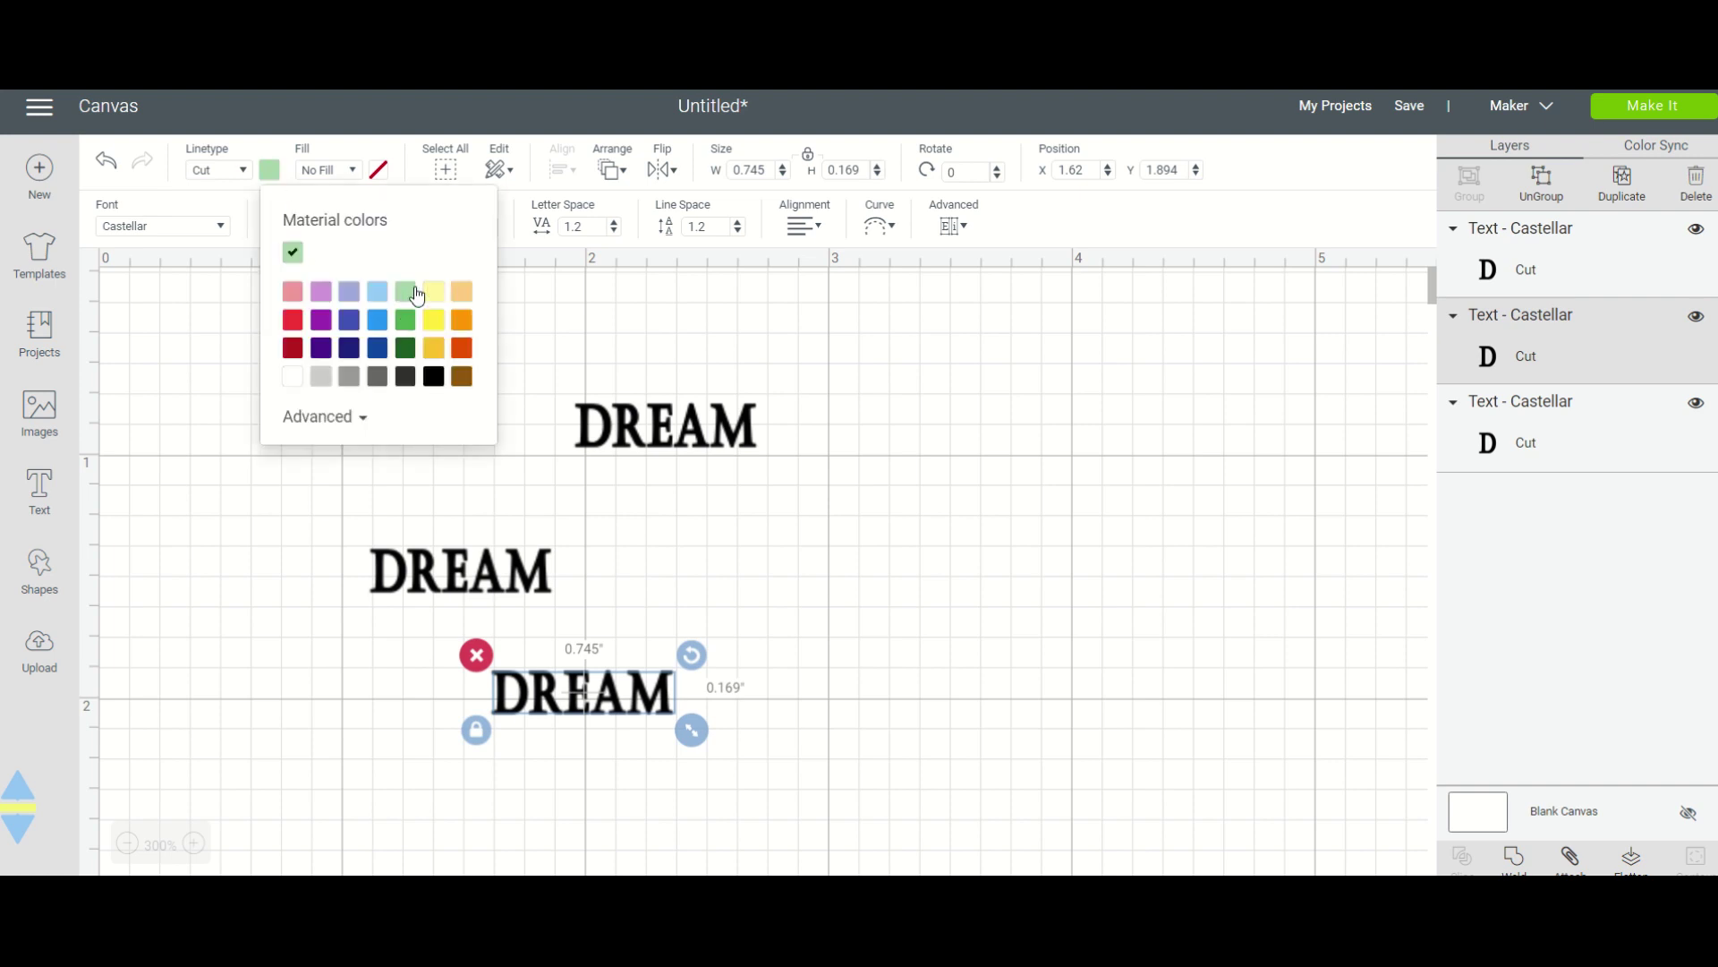
{"action": "left_click", "coordinate": [776, 568]}
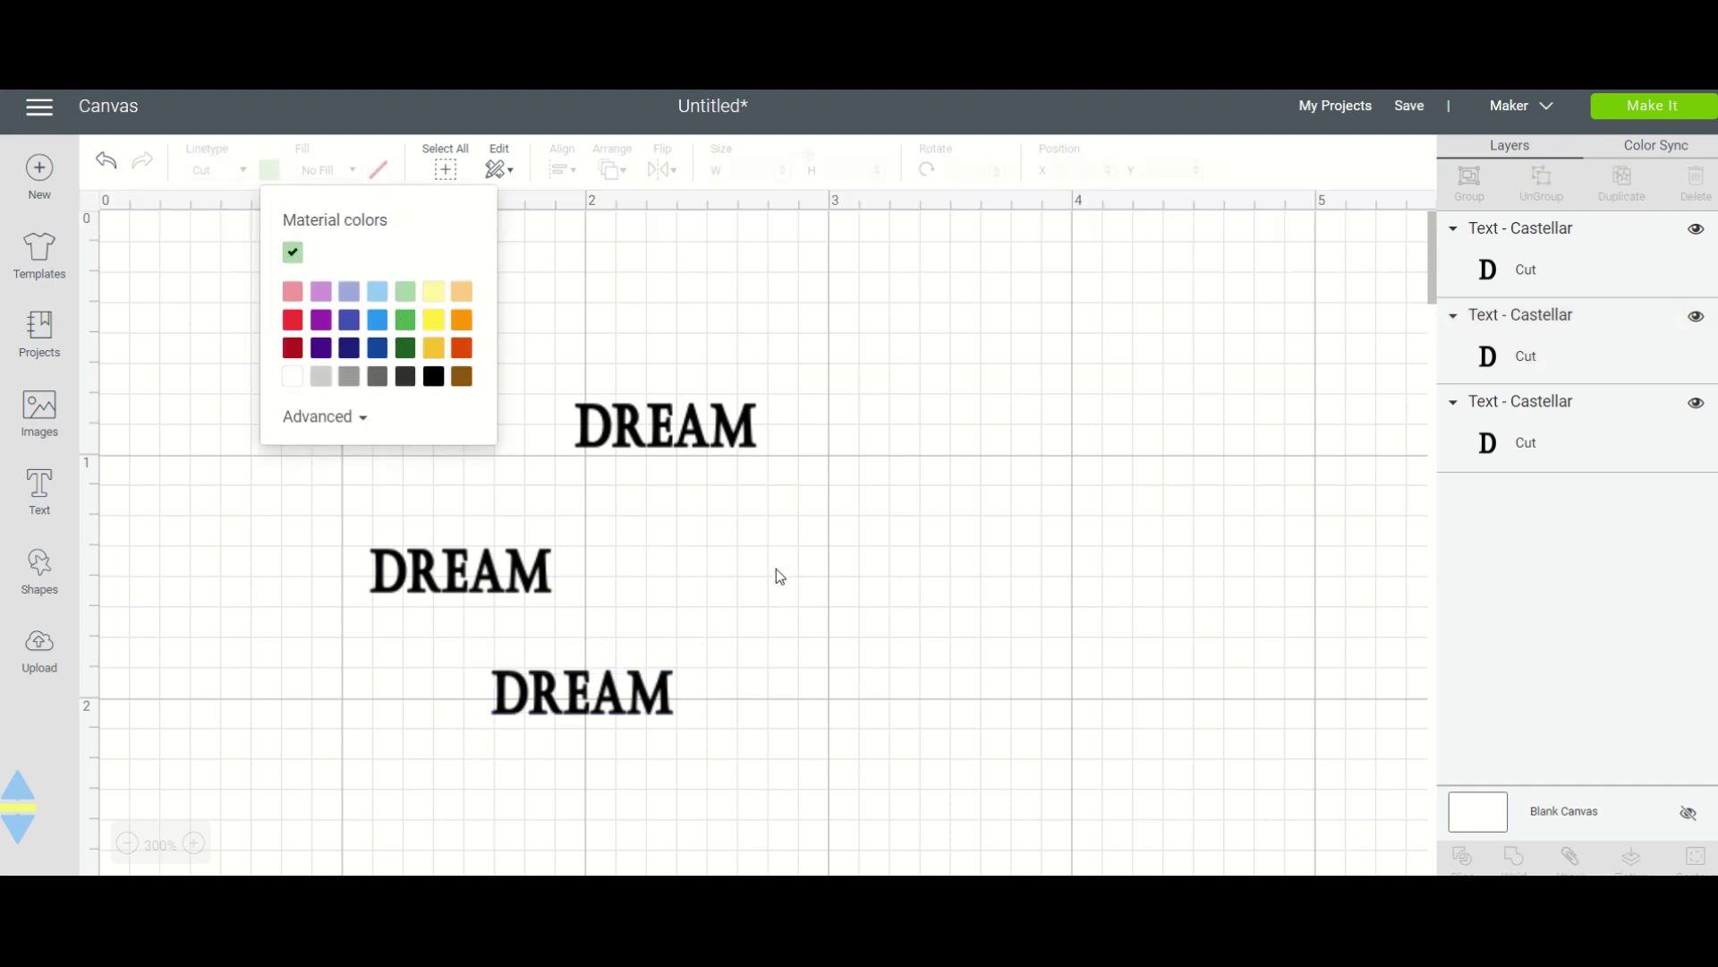
- Send the design to the mat preview with Make It and zoom to 225%
{"action": "left_click", "coordinate": [1652, 110]}
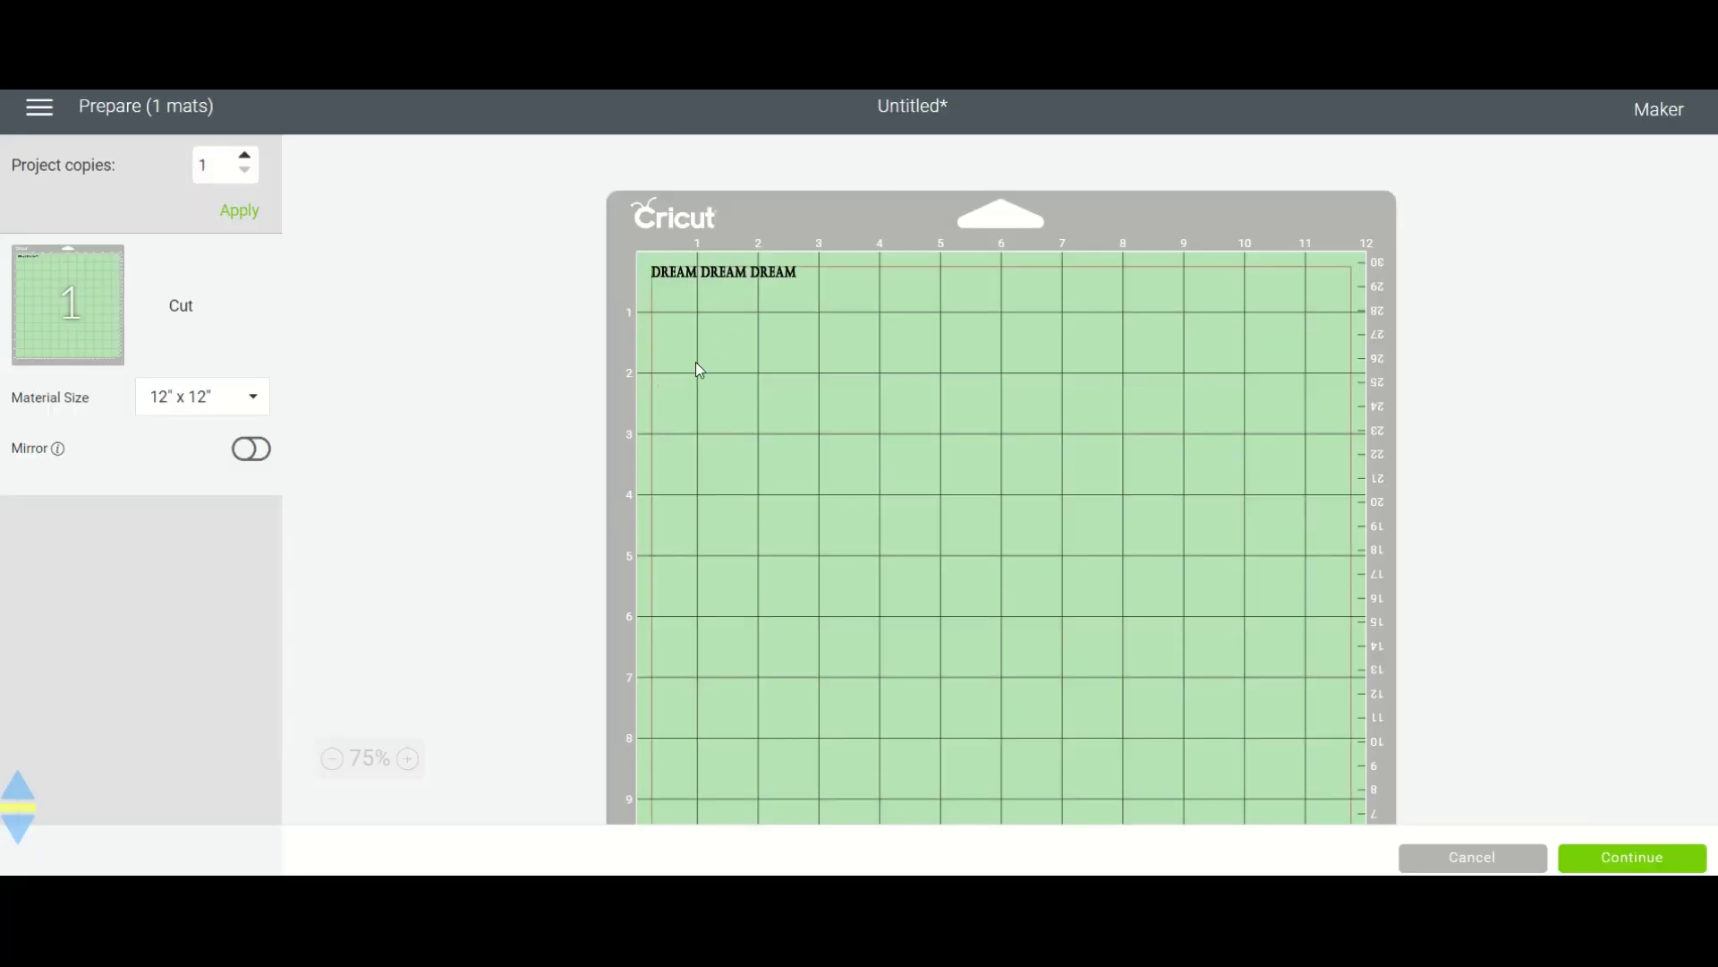
{"action": "left_click", "coordinate": [407, 758]}
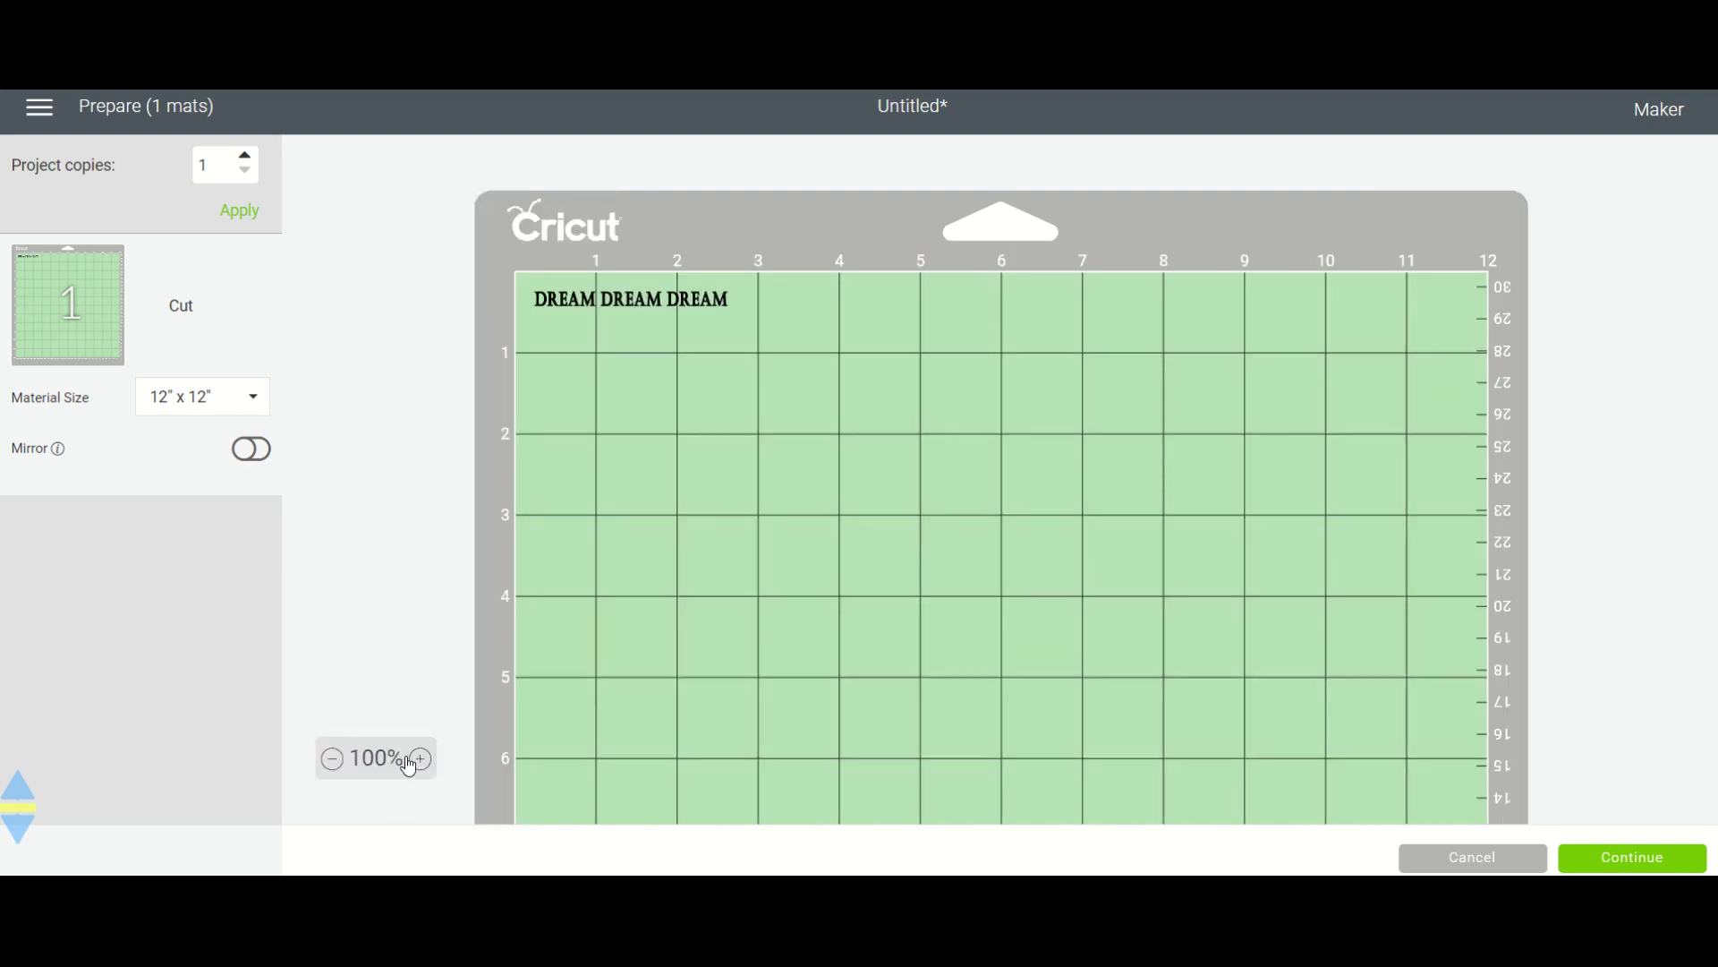
{"action": "left_click", "coordinate": [421, 761]}
{"action": "left_click", "coordinate": [420, 760]}
{"action": "left_click", "coordinate": [421, 761]}
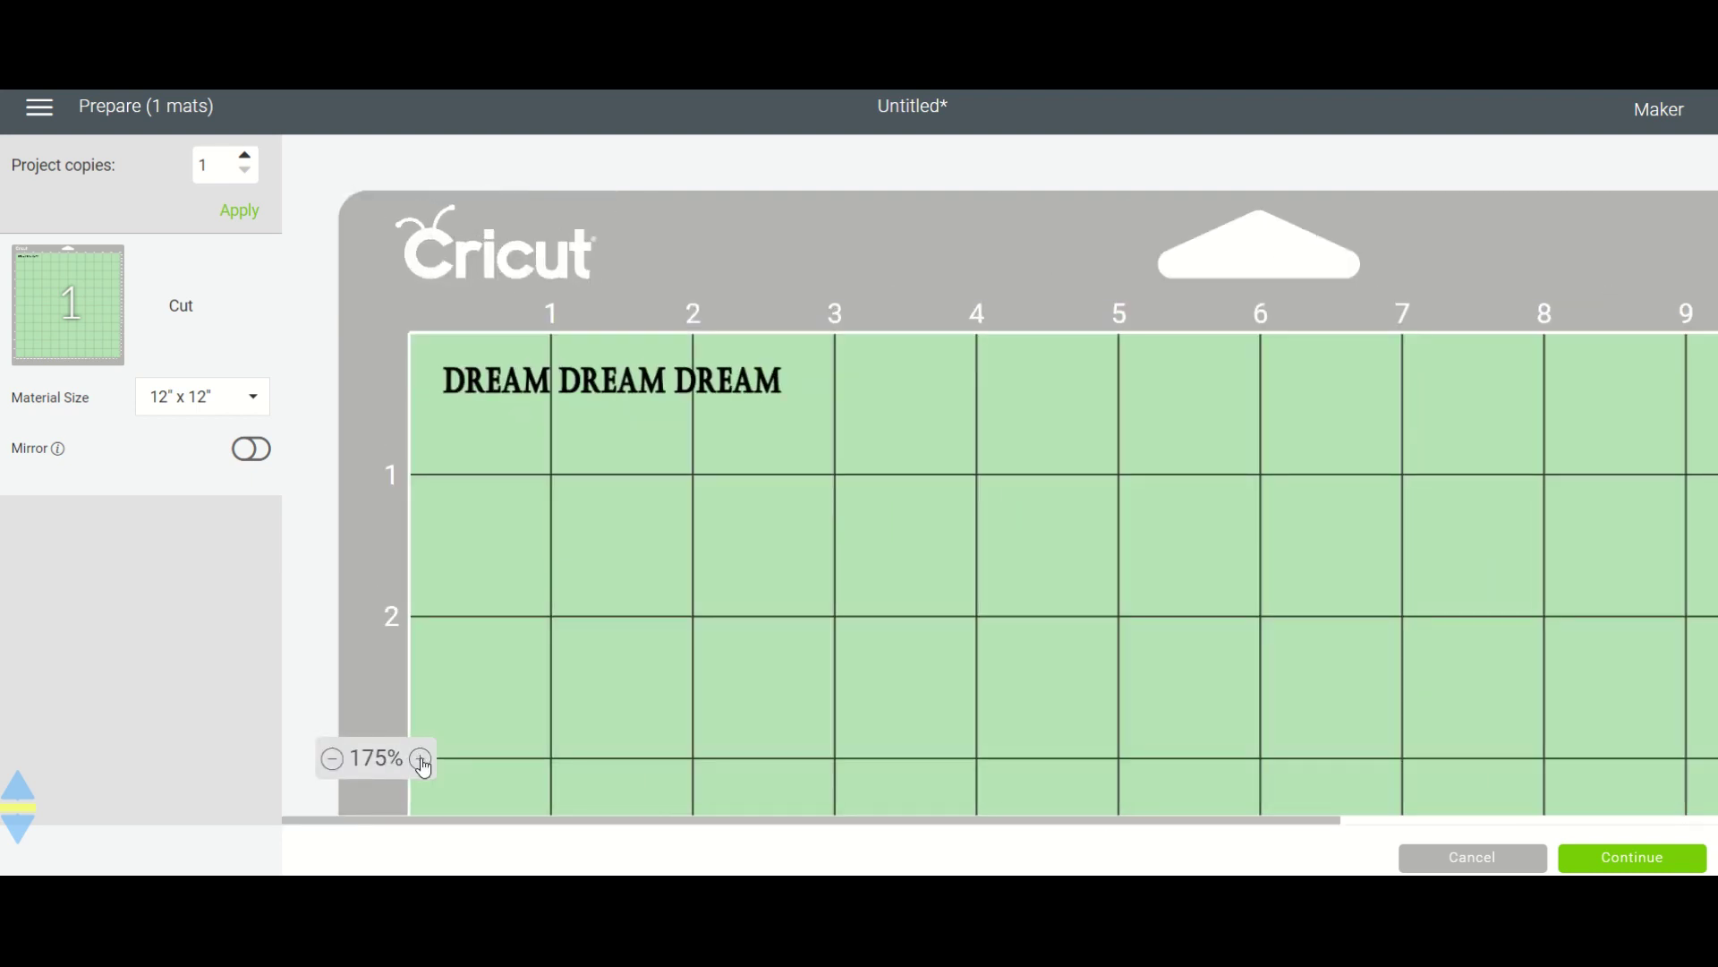
{"action": "left_click", "coordinate": [421, 761]}
{"action": "left_click", "coordinate": [421, 760]}
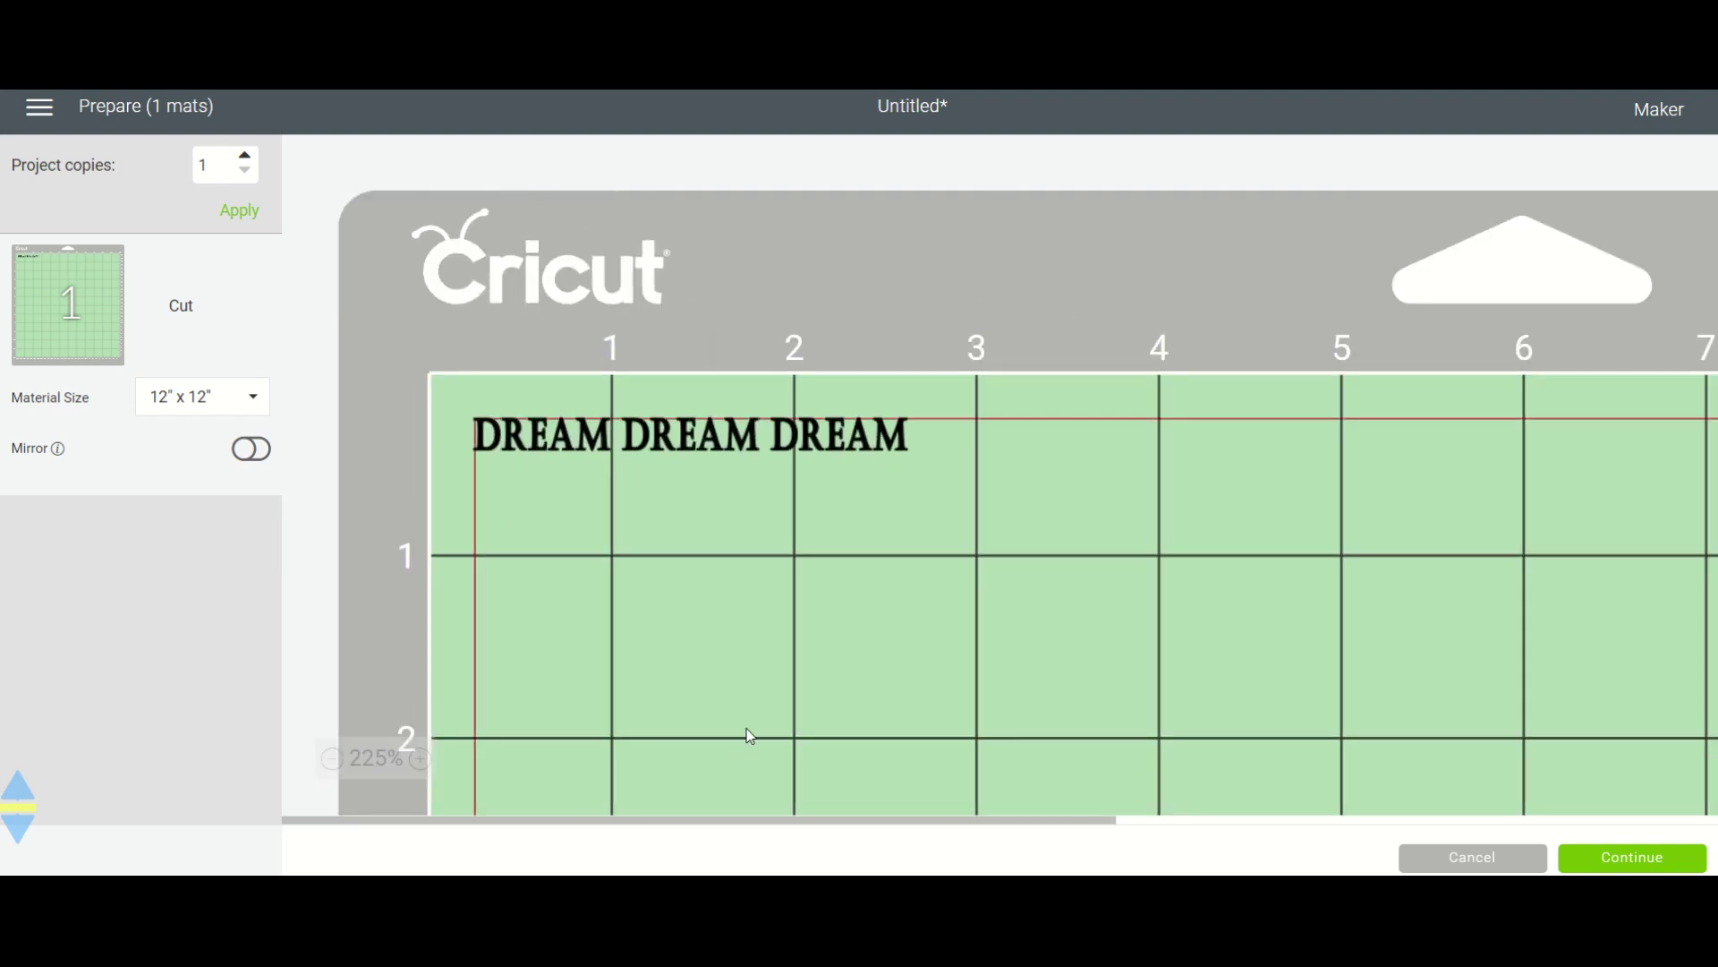
- Stack the three DREAM words onto each other near the mat's top-left
{"action": "left_click_drag", "start_coordinate": [548, 450], "coordinate": [701, 645]}
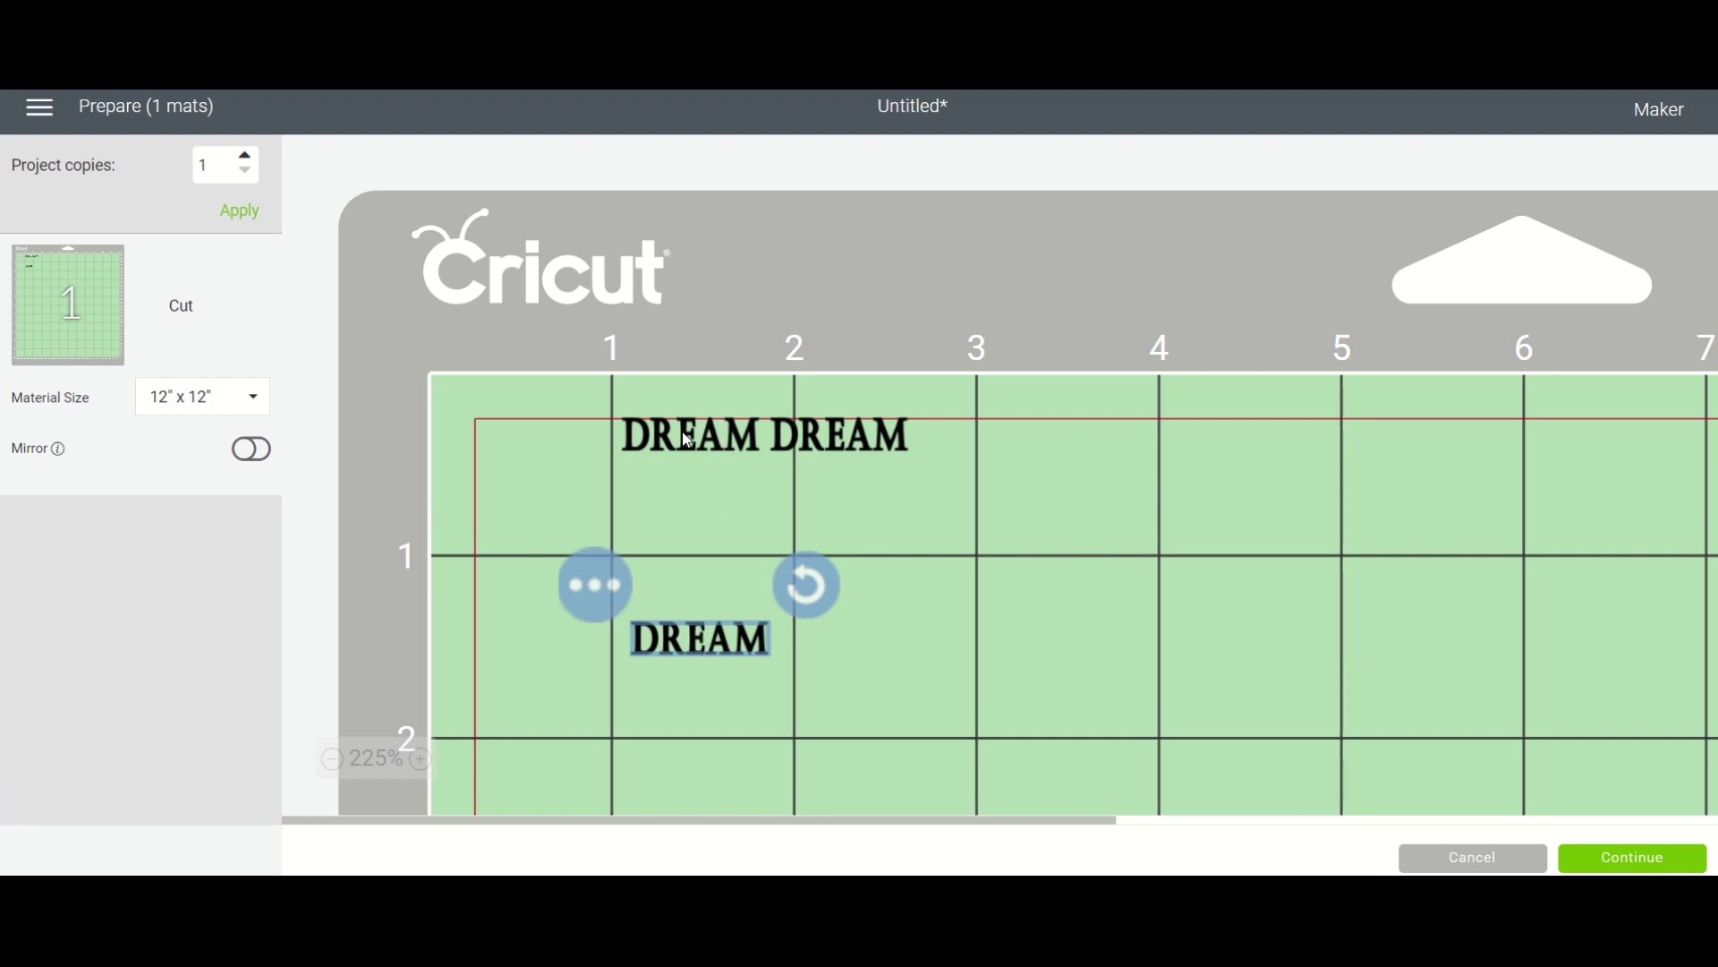
{"action": "left_click_drag", "start_coordinate": [699, 439], "coordinate": [707, 642]}
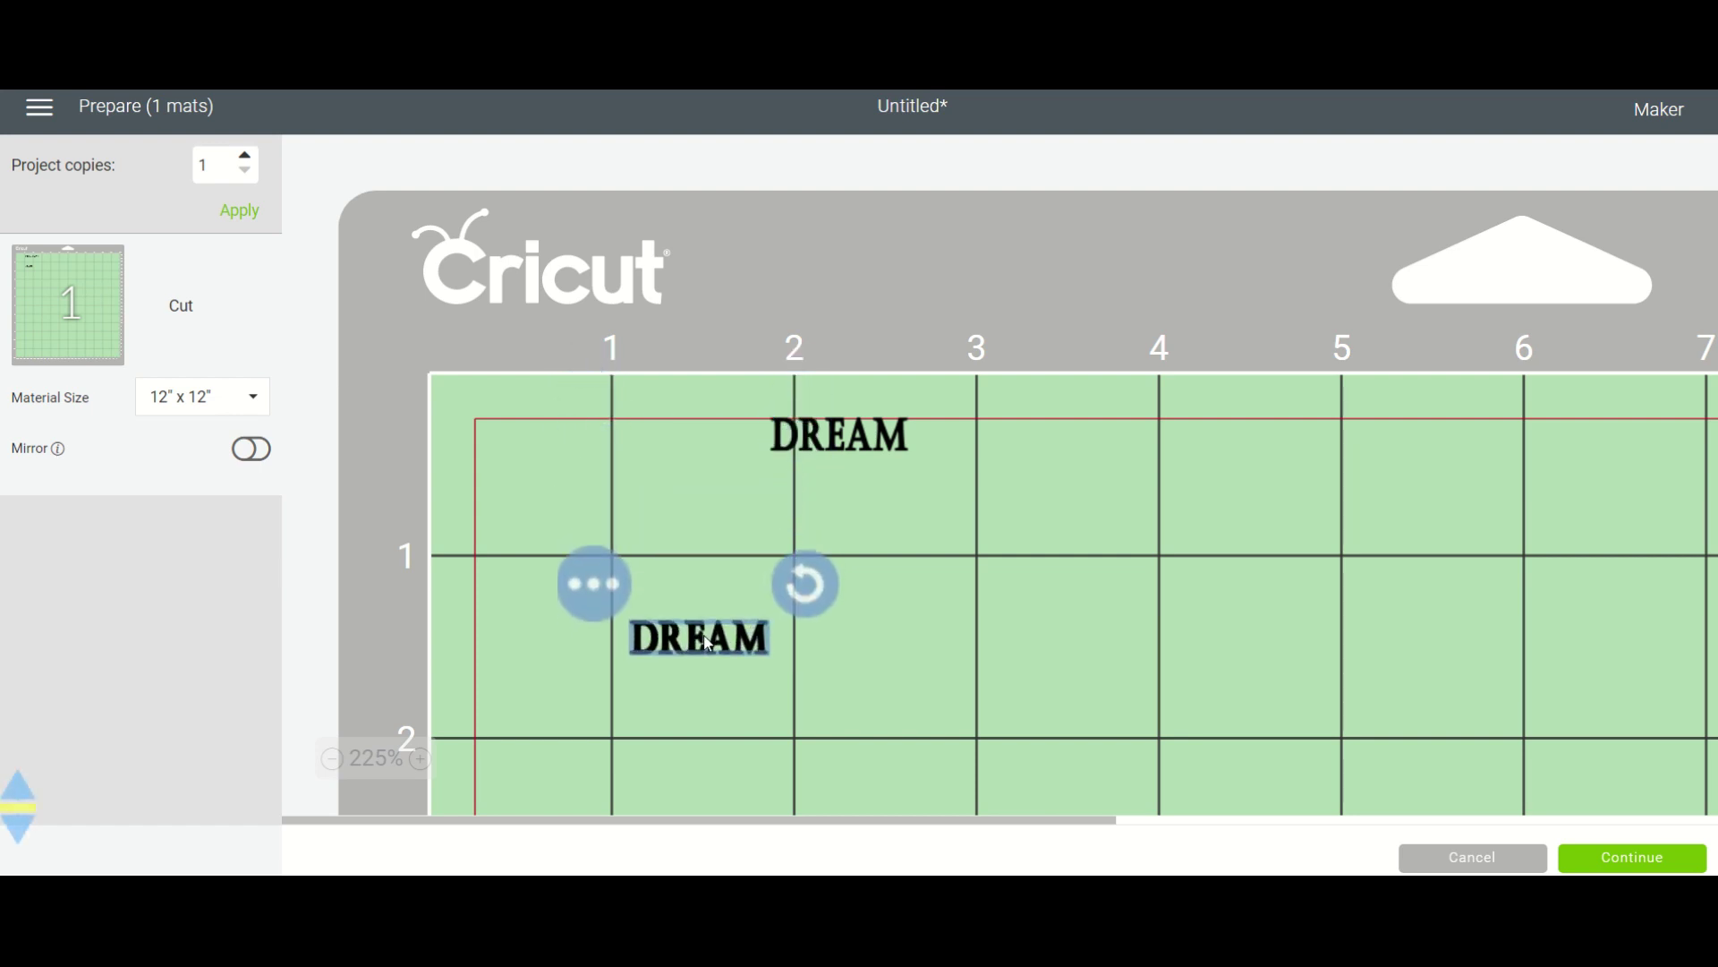
{"action": "left_click_drag", "start_coordinate": [799, 452], "coordinate": [676, 647]}
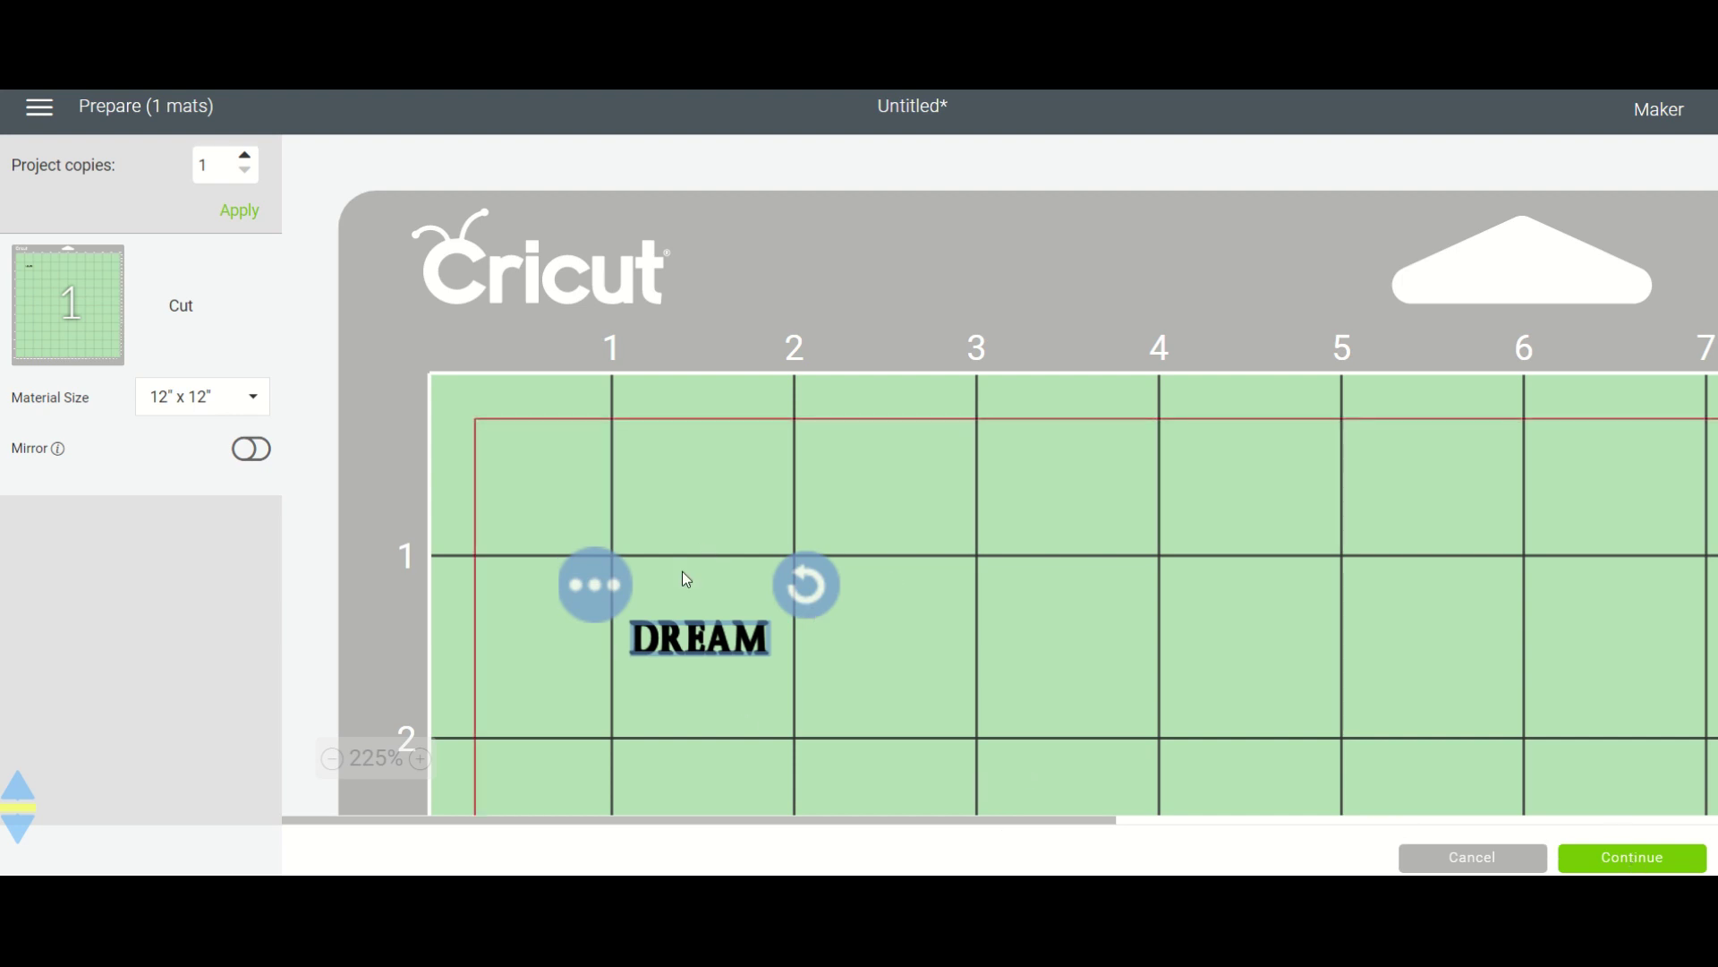
- Connect Maker : 3 USB and set the material to Heavy Cardstock – 100 lb (270 gsm)
{"action": "left_click", "coordinate": [1635, 863]}
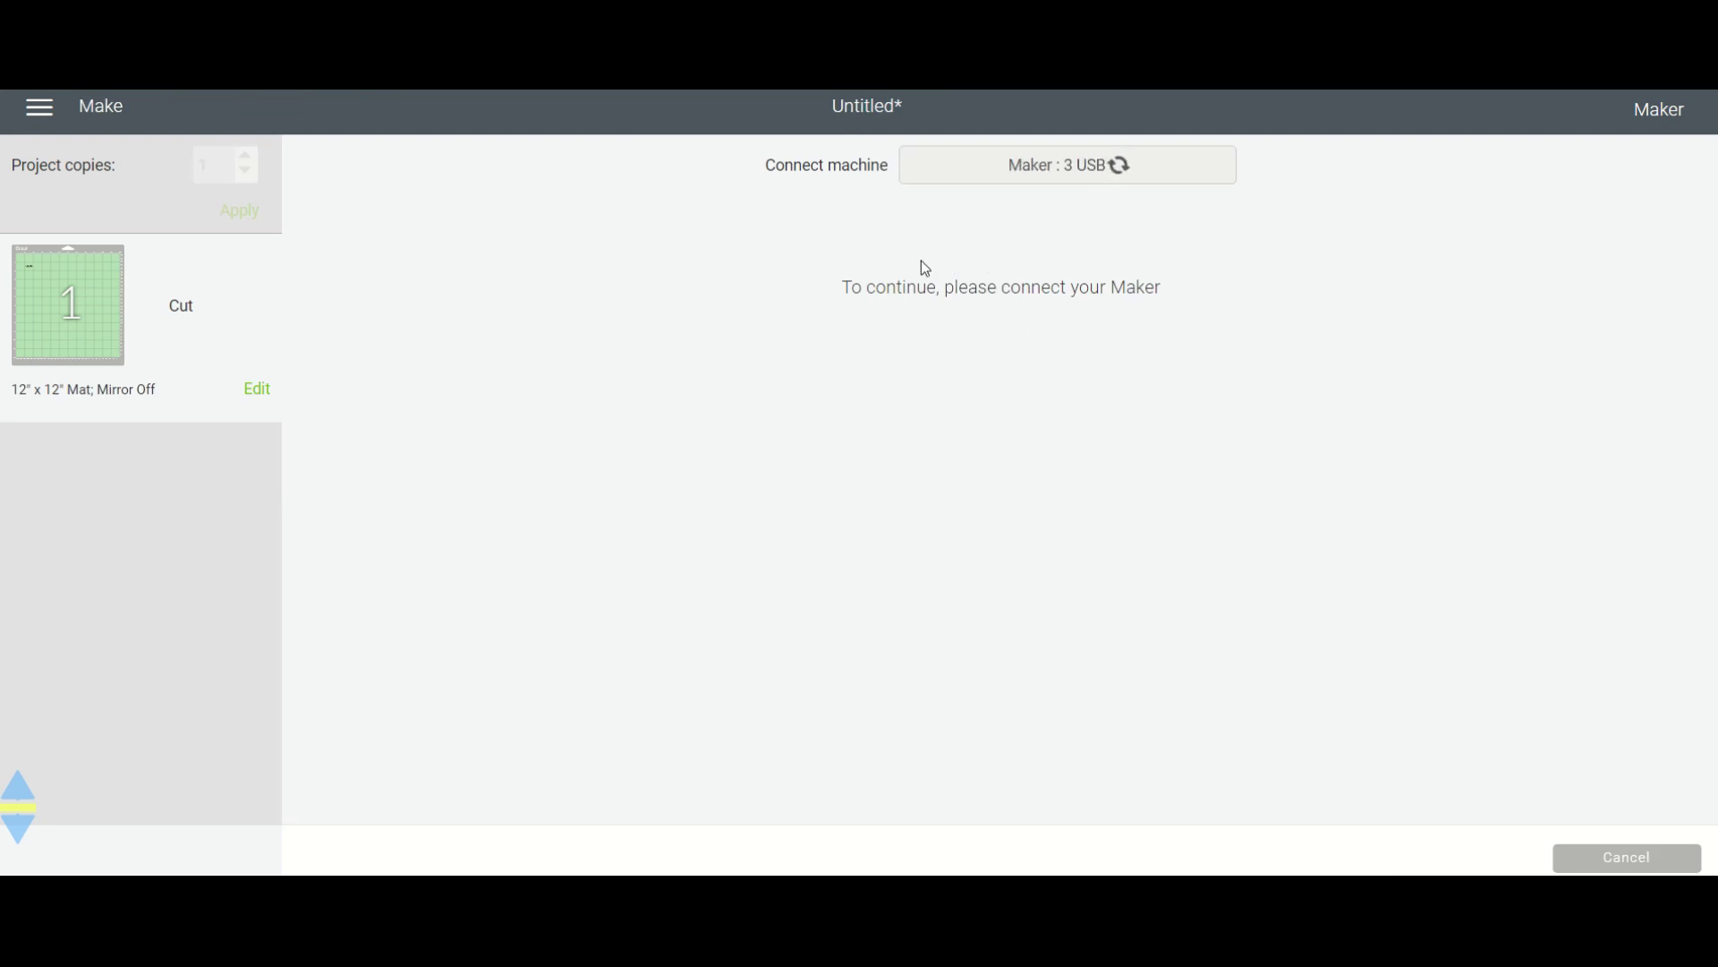
{"action": "left_click", "coordinate": [921, 176]}
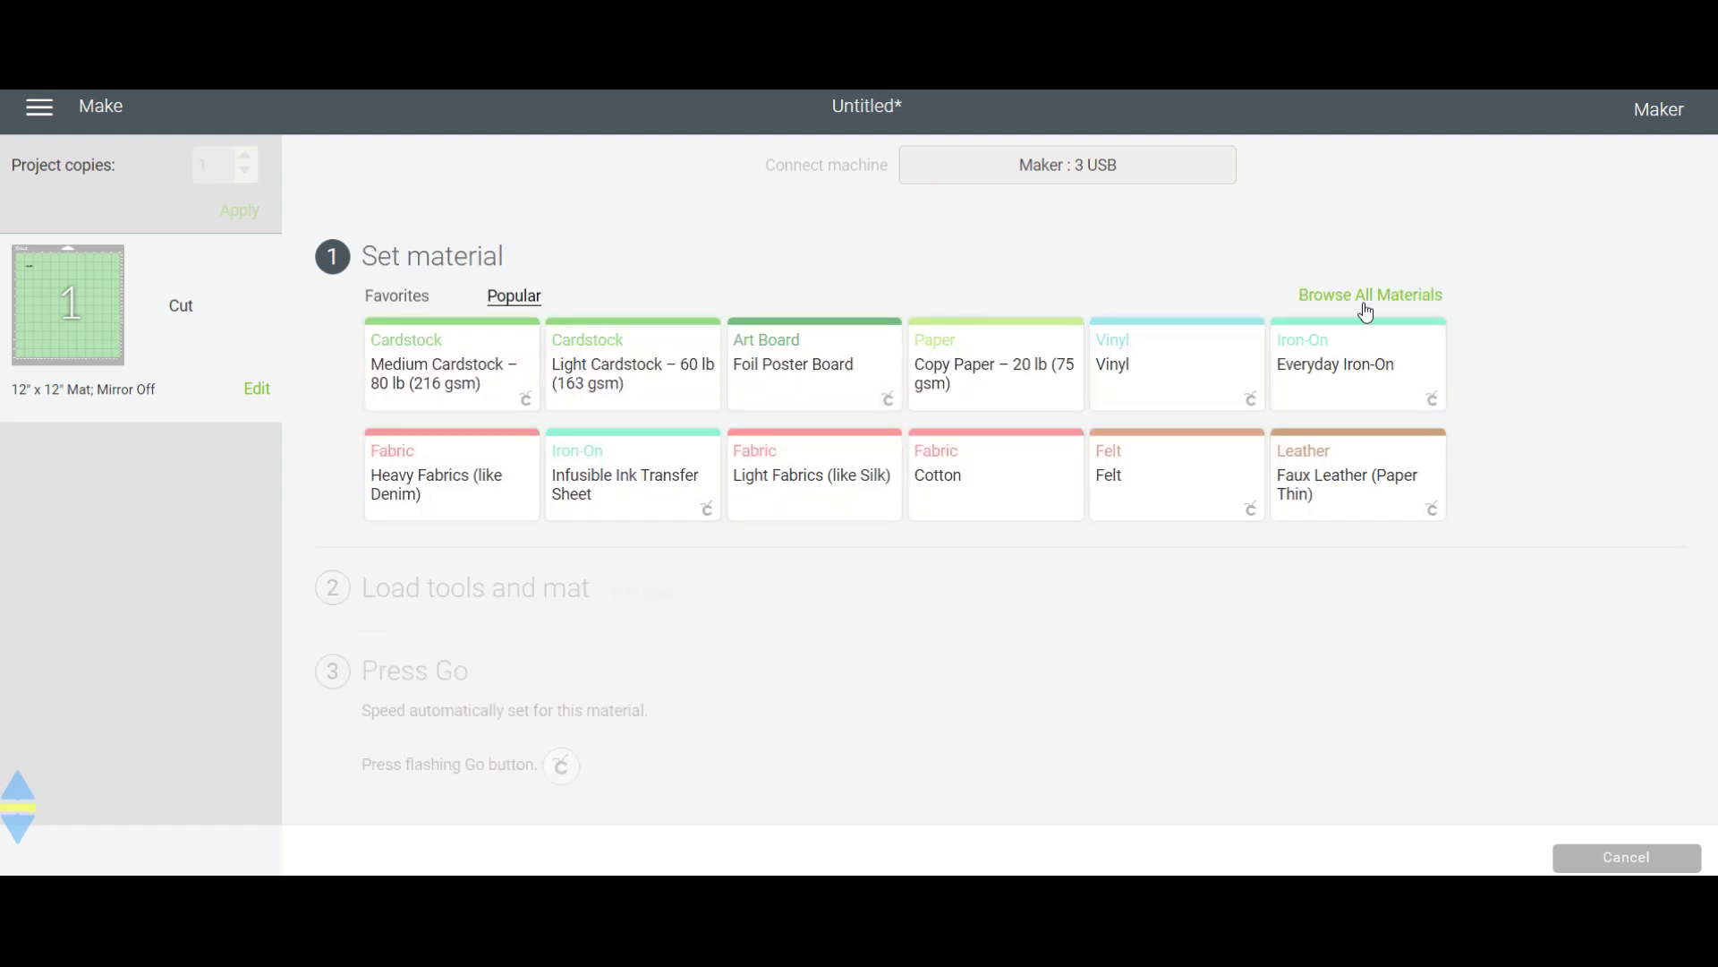
{"action": "left_click", "coordinate": [1377, 305]}
{"action": "scroll", "coordinate": [512, 502], "scroll_direction": "down", "scroll_amount": 8}
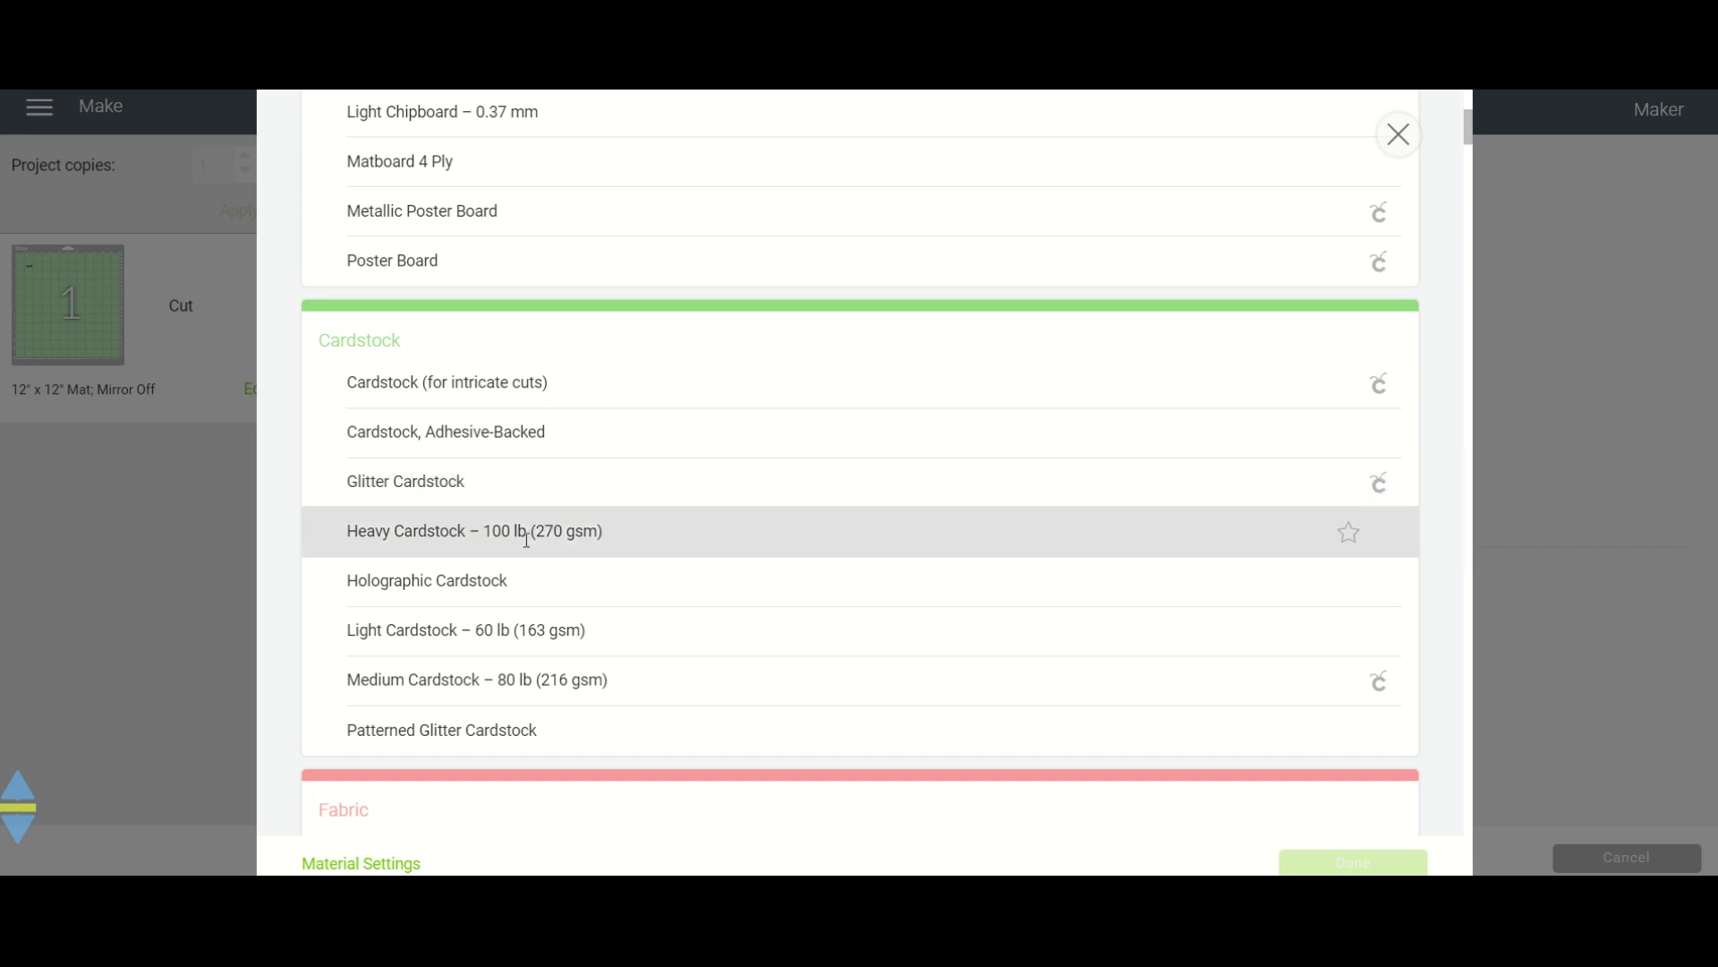
{"action": "left_click", "coordinate": [526, 534]}
{"action": "left_click", "coordinate": [1368, 863]}
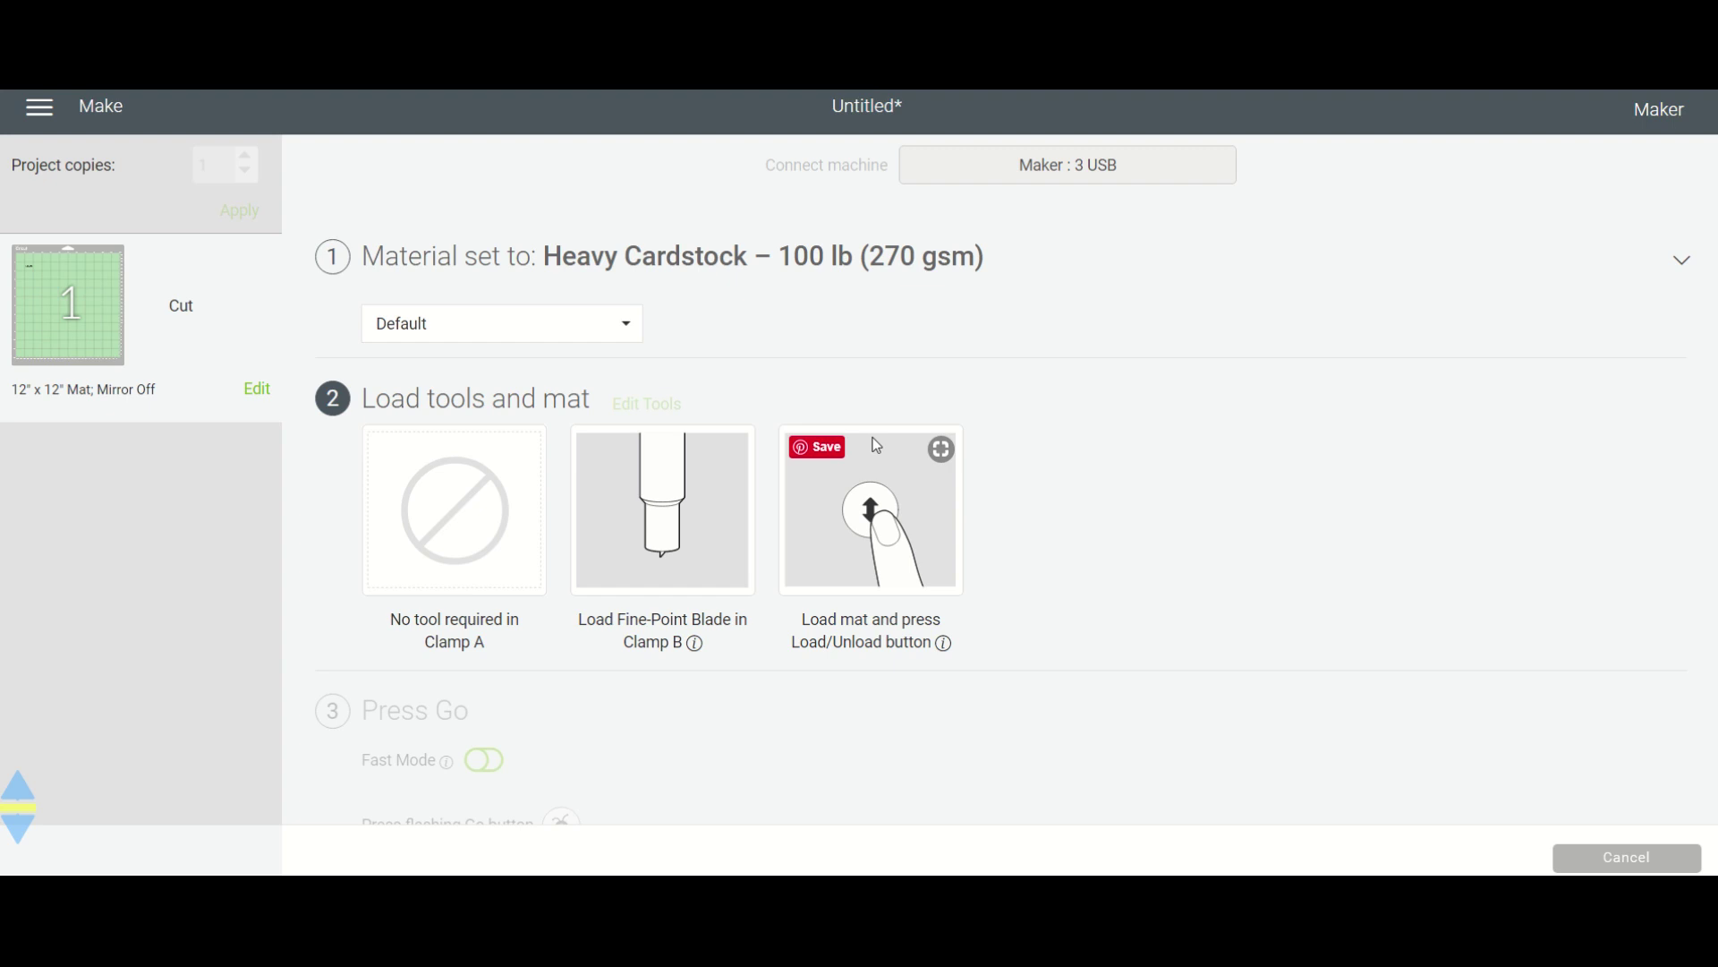
{"action": "scroll", "coordinate": [1059, 448], "scroll_direction": "down", "scroll_amount": 1}
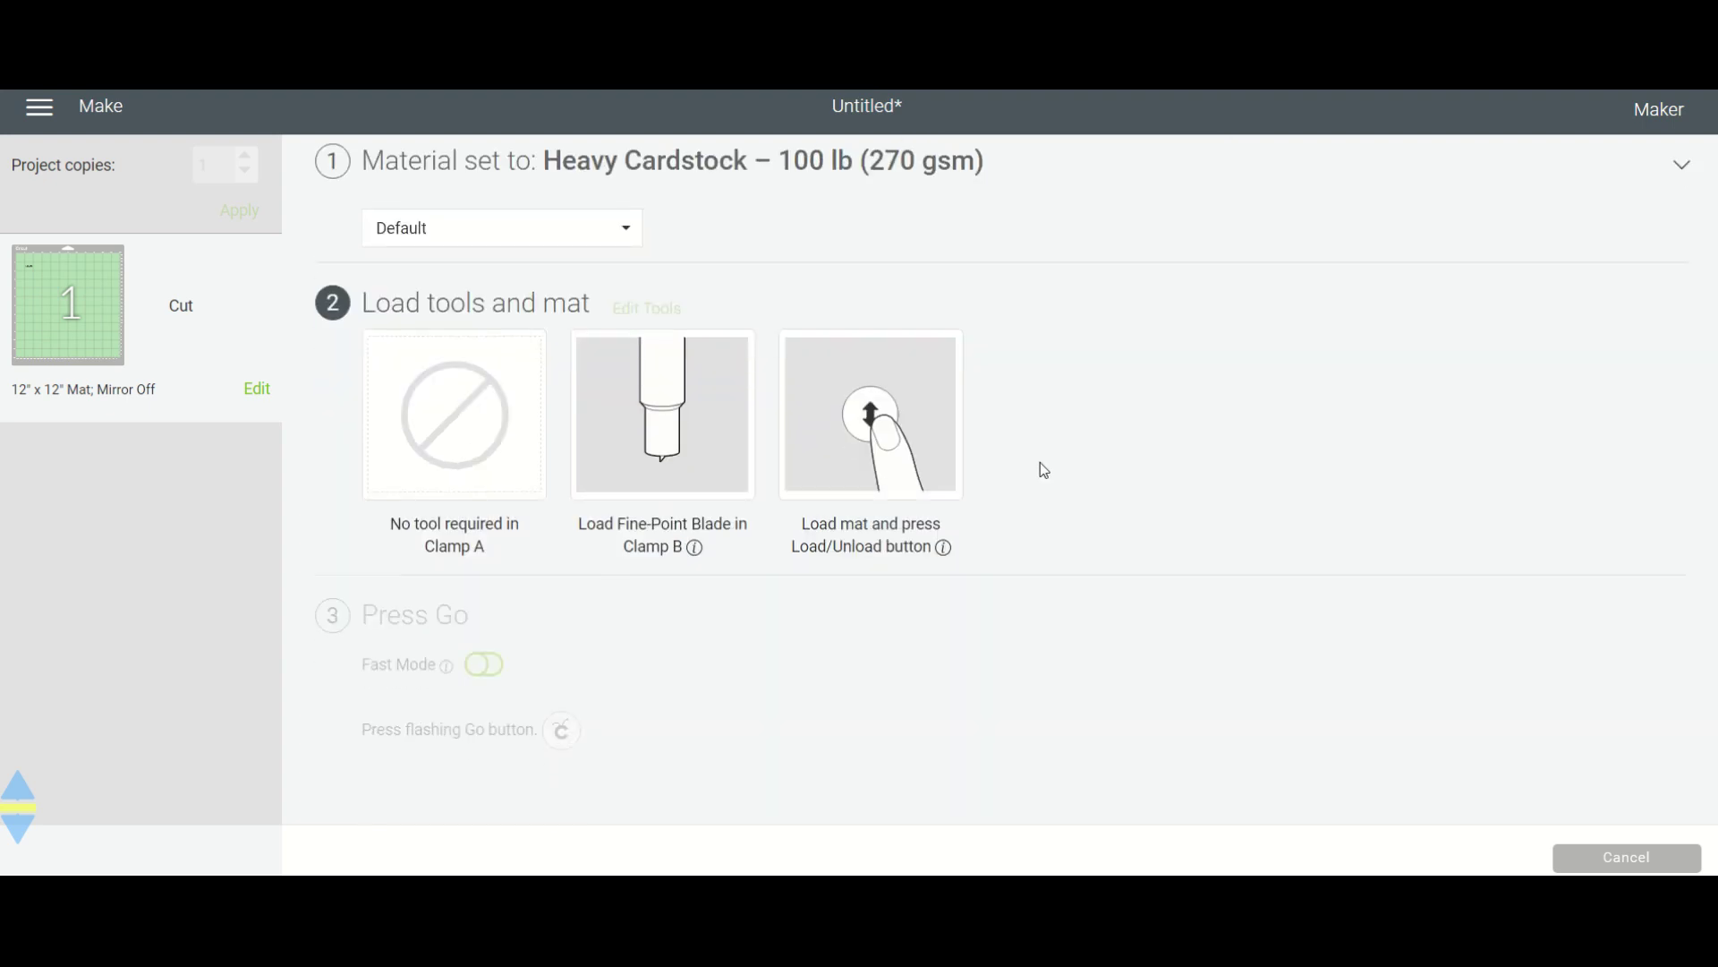